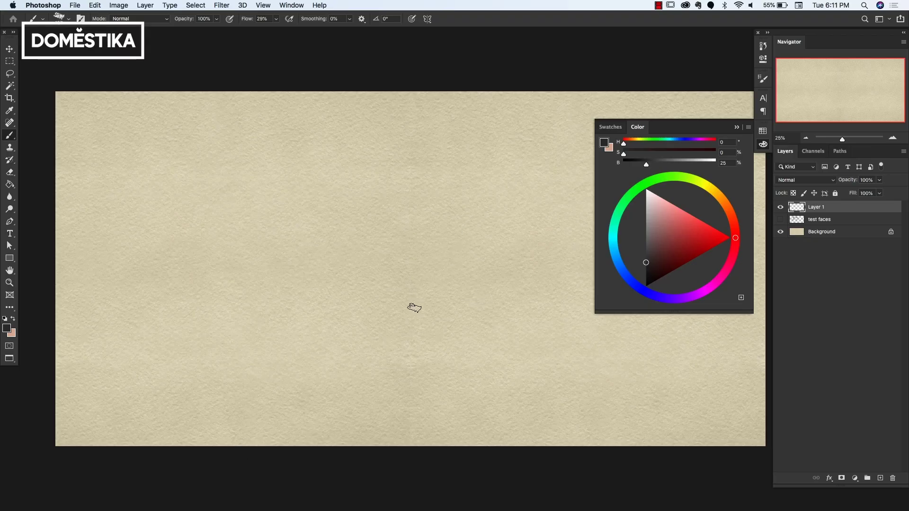
Open the brush preset picker showing the expanded loish brush folder
{"action": "left_click", "coordinate": [69, 20]}
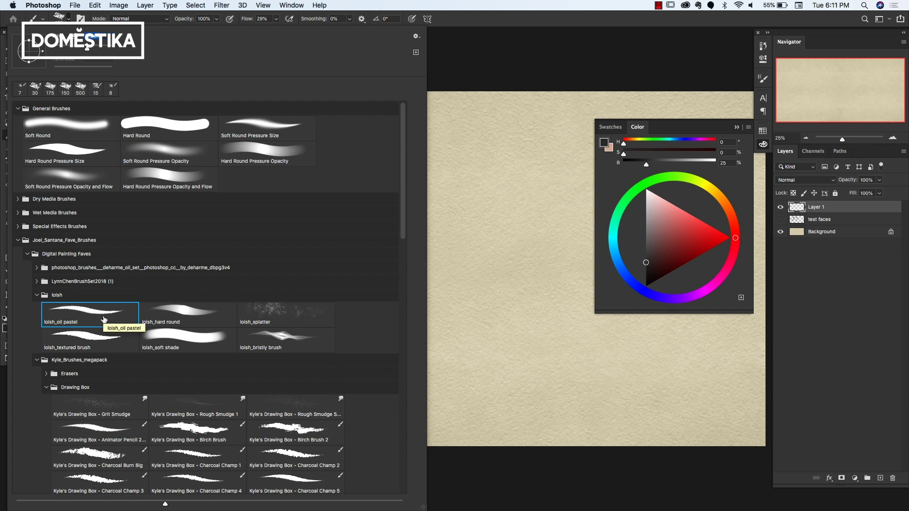
Select the loish_oil pastel brush from the loish folder
{"action": "left_click", "coordinate": [70, 298]}
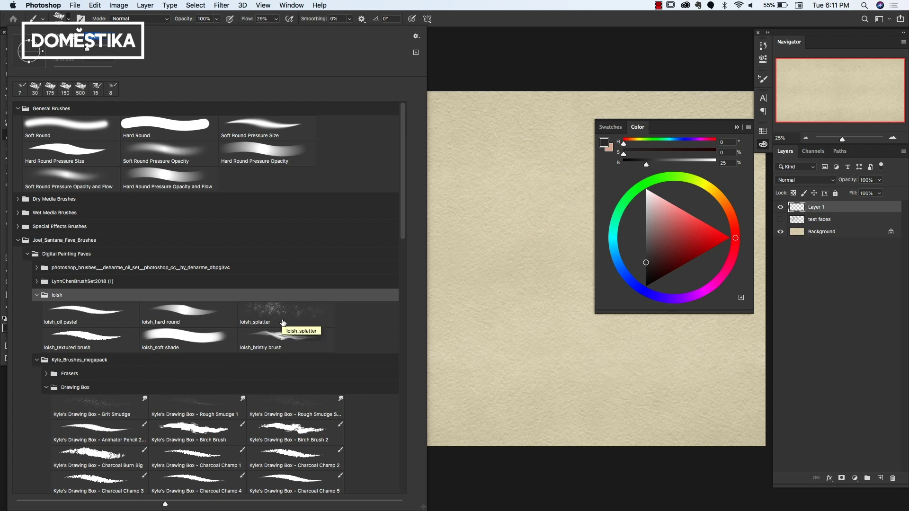
{"action": "left_click", "coordinate": [96, 316]}
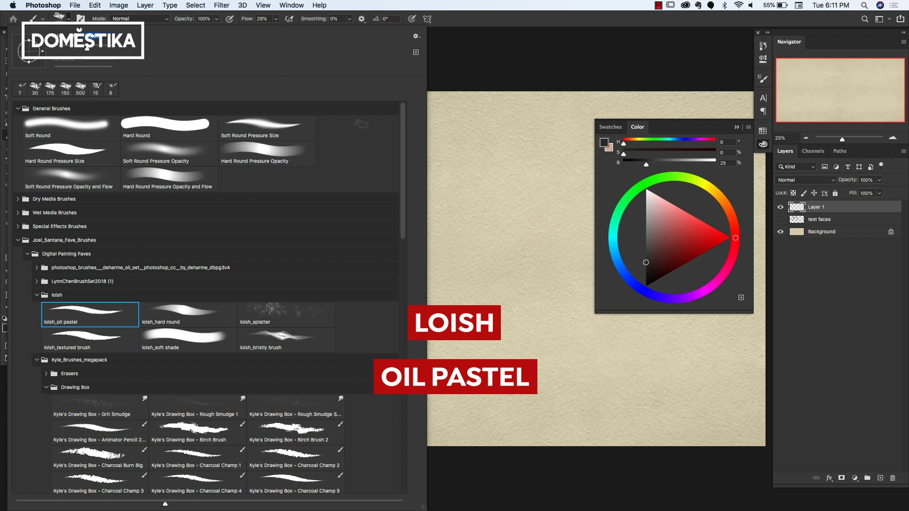
{"action": "key", "text": "Return"}
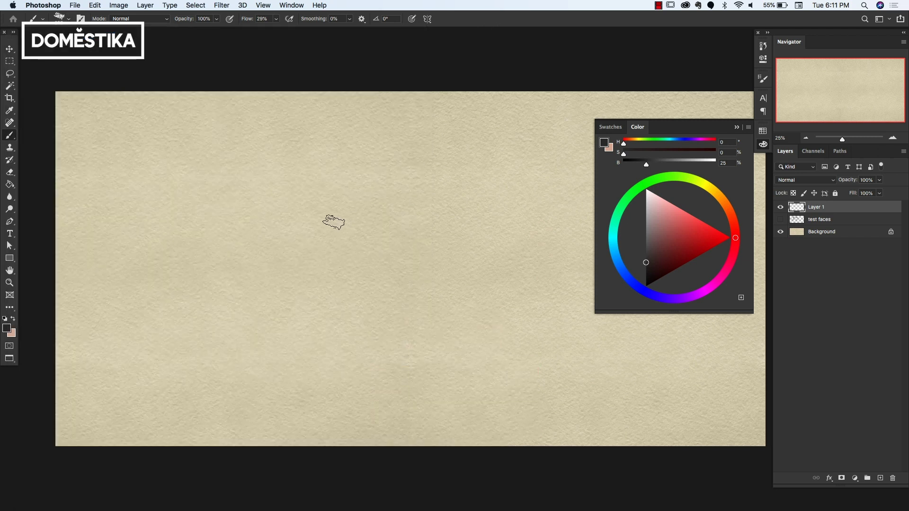
Paint a black scribble, enable airbrush build-up, then add grey strokes and a long top stroke
{"action": "mouse_move", "coordinate": [304, 177]}
{"action": "left_mouse_down"}
{"action": "mouse_move", "coordinate": [329, 193]}
{"action": "mouse_move", "coordinate": [323, 204]}
{"action": "mouse_move", "coordinate": [264, 235]}
{"action": "mouse_move", "coordinate": [349, 228]}
{"action": "mouse_move", "coordinate": [291, 260]}
{"action": "mouse_move", "coordinate": [272, 248]}
{"action": "mouse_move", "coordinate": [239, 293]}
{"action": "mouse_move", "coordinate": [197, 262]}
{"action": "left_mouse_up"}
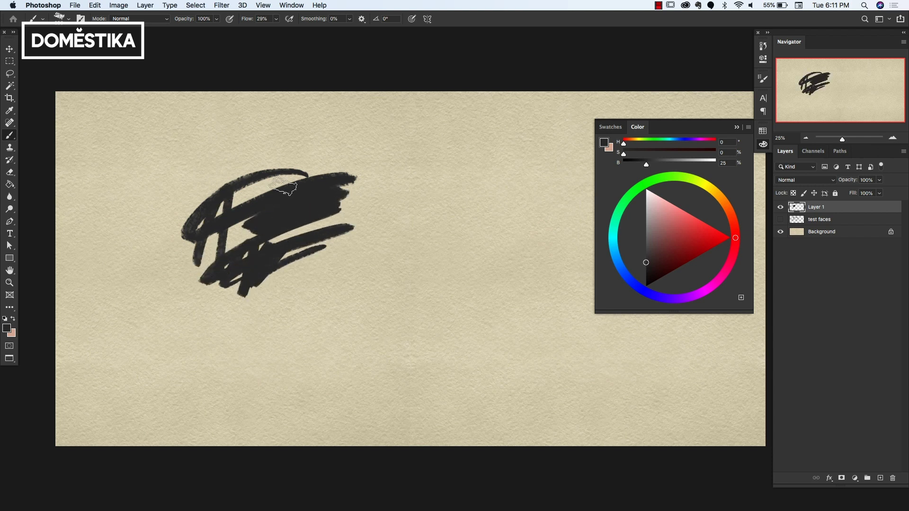
{"action": "left_click", "coordinate": [290, 21]}
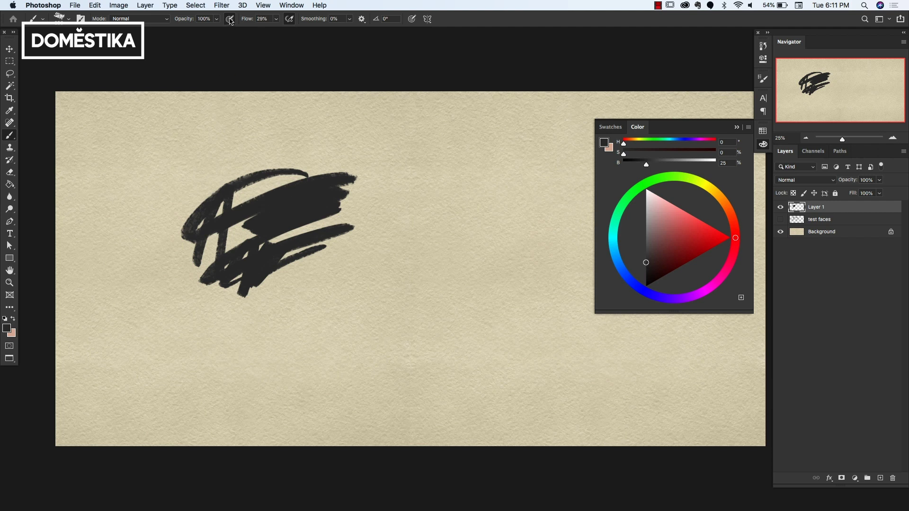
{"action": "mouse_move", "coordinate": [409, 180]}
{"action": "left_mouse_down"}
{"action": "mouse_move", "coordinate": [382, 197]}
{"action": "mouse_move", "coordinate": [355, 234]}
{"action": "left_mouse_up"}
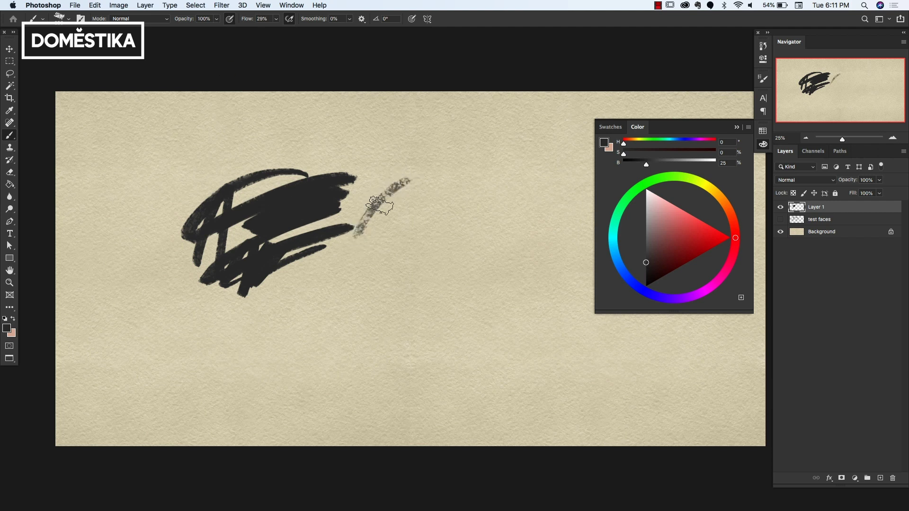
{"action": "mouse_move", "coordinate": [379, 205]}
{"action": "left_mouse_down"}
{"action": "mouse_move", "coordinate": [360, 232]}
{"action": "mouse_move", "coordinate": [405, 194]}
{"action": "mouse_move", "coordinate": [403, 216]}
{"action": "mouse_move", "coordinate": [439, 201]}
{"action": "mouse_move", "coordinate": [434, 215]}
{"action": "mouse_move", "coordinate": [456, 212]}
{"action": "mouse_move", "coordinate": [384, 271]}
{"action": "mouse_move", "coordinate": [391, 247]}
{"action": "mouse_move", "coordinate": [379, 277]}
{"action": "left_mouse_up"}
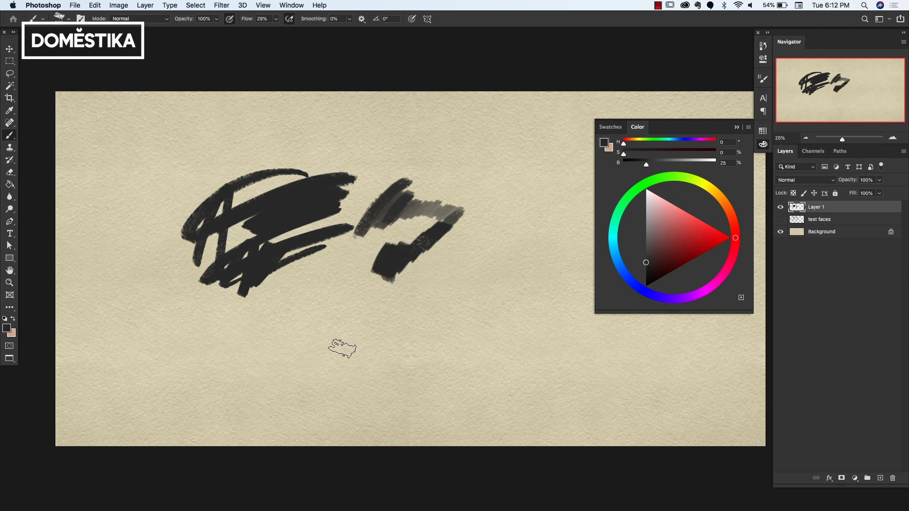
{"action": "mouse_move", "coordinate": [377, 130]}
{"action": "left_mouse_down"}
{"action": "mouse_move", "coordinate": [276, 131]}
{"action": "mouse_move", "coordinate": [173, 151]}
{"action": "mouse_move", "coordinate": [380, 135]}
{"action": "mouse_move", "coordinate": [321, 129]}
{"action": "mouse_move", "coordinate": [207, 140]}
{"action": "mouse_move", "coordinate": [321, 131]}
{"action": "mouse_move", "coordinate": [240, 125]}
{"action": "mouse_move", "coordinate": [281, 126]}
{"action": "mouse_move", "coordinate": [192, 151]}
{"action": "left_mouse_up"}
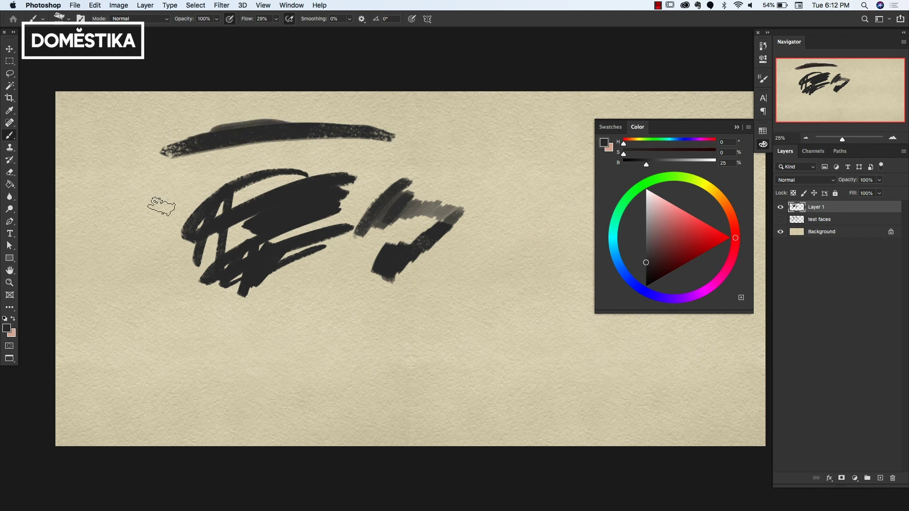
Switch to a larger loish_hard round brush and paint a soft grey cloud near the top
{"action": "left_click", "coordinate": [65, 19]}
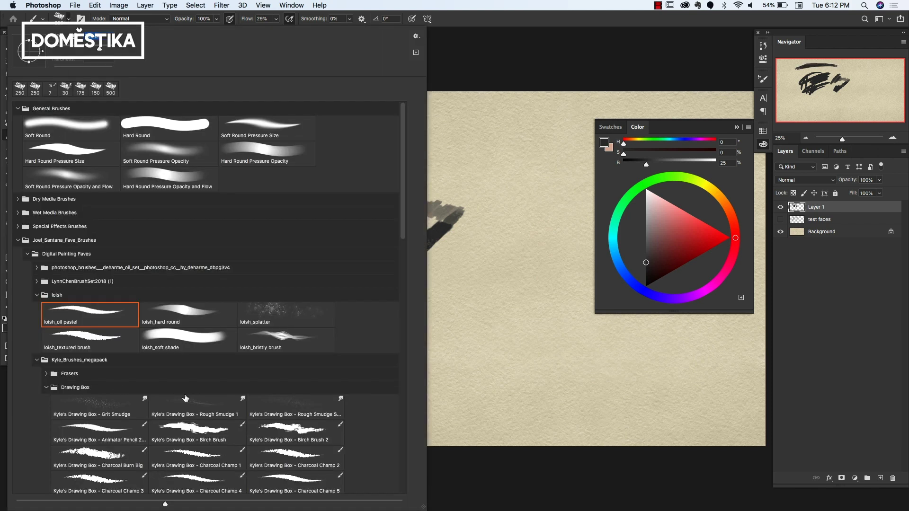
{"action": "left_click", "coordinate": [190, 315]}
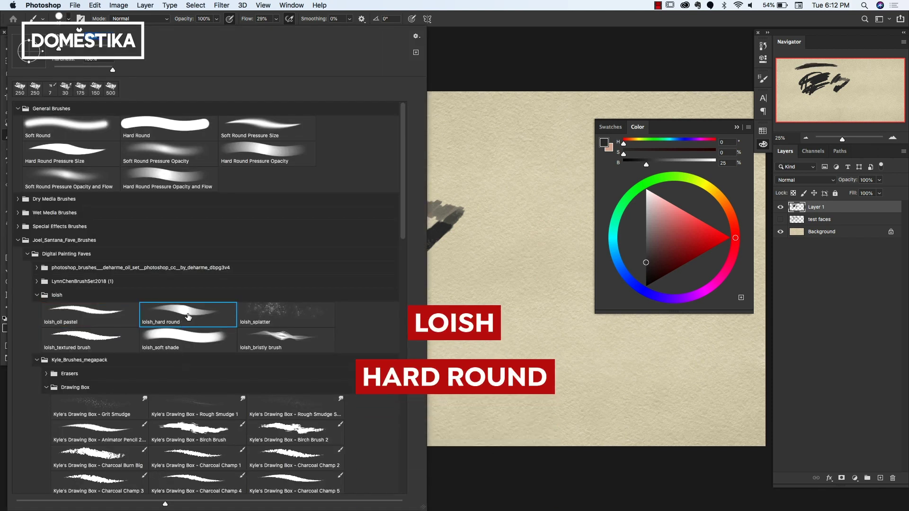
{"action": "key", "text": "Return"}
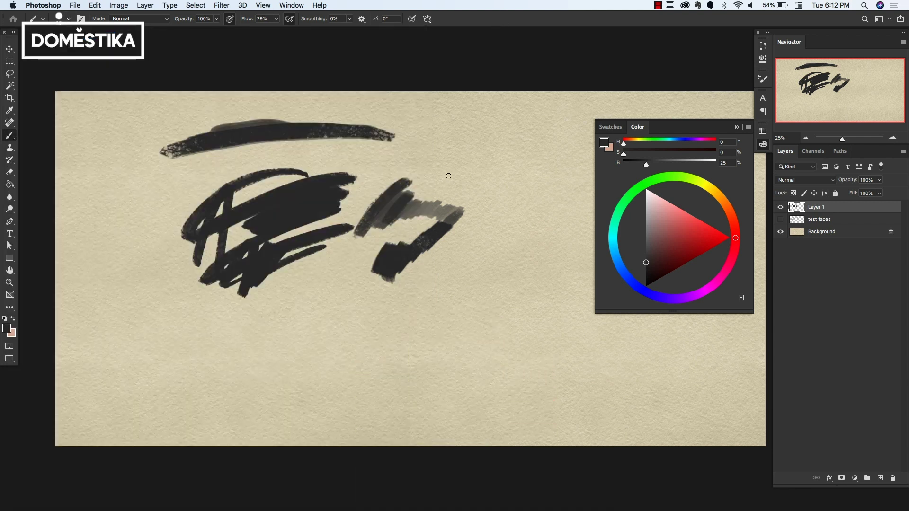
{"action": "key", "text": "bracketright"}
{"action": "key", "text": "bracketright"}
{"action": "key", "text": "bracketright"}
{"action": "key", "text": "bracketright"}
{"action": "key", "text": "bracketright"}
{"action": "key", "text": "bracketright"}
{"action": "mouse_move", "coordinate": [524, 156]}
{"action": "left_mouse_down"}
{"action": "mouse_move", "coordinate": [426, 158]}
{"action": "mouse_move", "coordinate": [531, 161]}
{"action": "mouse_move", "coordinate": [416, 162]}
{"action": "mouse_move", "coordinate": [519, 166]}
{"action": "mouse_move", "coordinate": [426, 162]}
{"action": "mouse_move", "coordinate": [492, 160]}
{"action": "mouse_move", "coordinate": [455, 159]}
{"action": "mouse_move", "coordinate": [495, 138]}
{"action": "mouse_move", "coordinate": [471, 182]}
{"action": "left_mouse_up"}
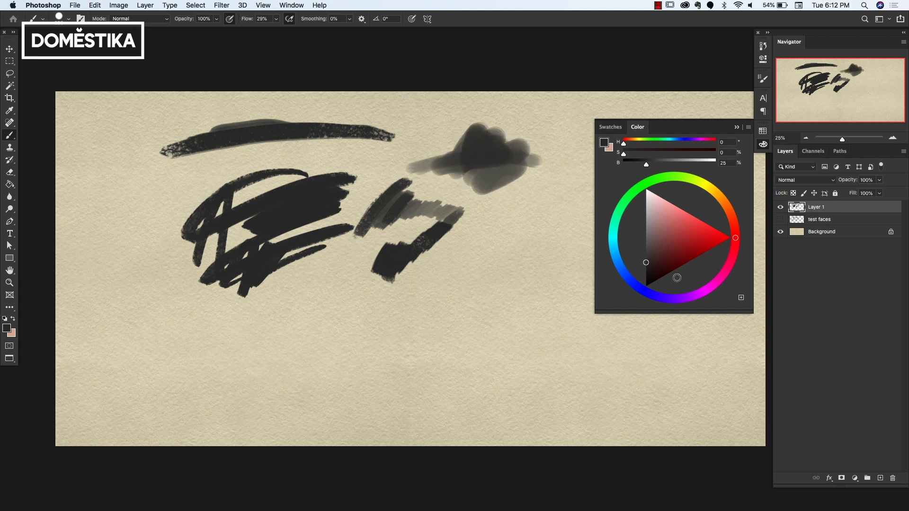
Pick a salmon-pink colour and paint a round blob on the paper
{"action": "left_click_drag", "start_coordinate": [673, 244], "coordinate": [680, 222]}
{"action": "left_click_drag", "start_coordinate": [738, 227], "coordinate": [736, 234]}
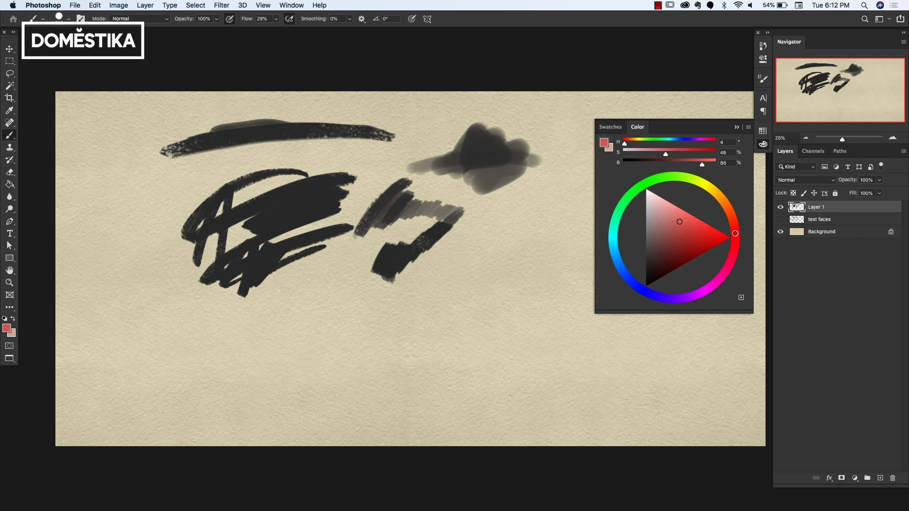
{"action": "scroll", "coordinate": [487, 250], "scroll_direction": "right", "scroll_amount": 5}
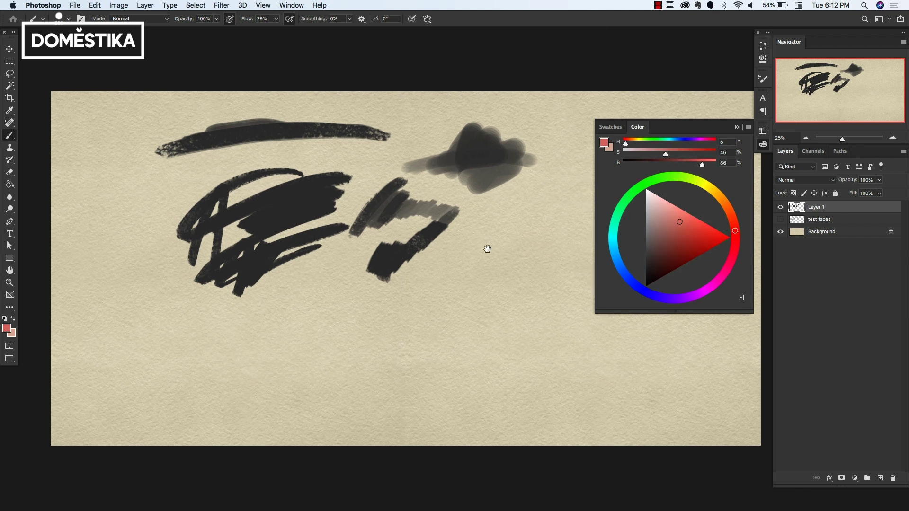
{"action": "mouse_move", "coordinate": [448, 234]}
{"action": "left_mouse_down"}
{"action": "mouse_move", "coordinate": [471, 264]}
{"action": "mouse_move", "coordinate": [453, 270]}
{"action": "mouse_move", "coordinate": [472, 229]}
{"action": "mouse_move", "coordinate": [485, 249]}
{"action": "mouse_move", "coordinate": [456, 260]}
{"action": "mouse_move", "coordinate": [432, 244]}
{"action": "mouse_move", "coordinate": [467, 222]}
{"action": "mouse_move", "coordinate": [479, 236]}
{"action": "mouse_move", "coordinate": [465, 216]}
{"action": "mouse_move", "coordinate": [450, 251]}
{"action": "left_mouse_up"}
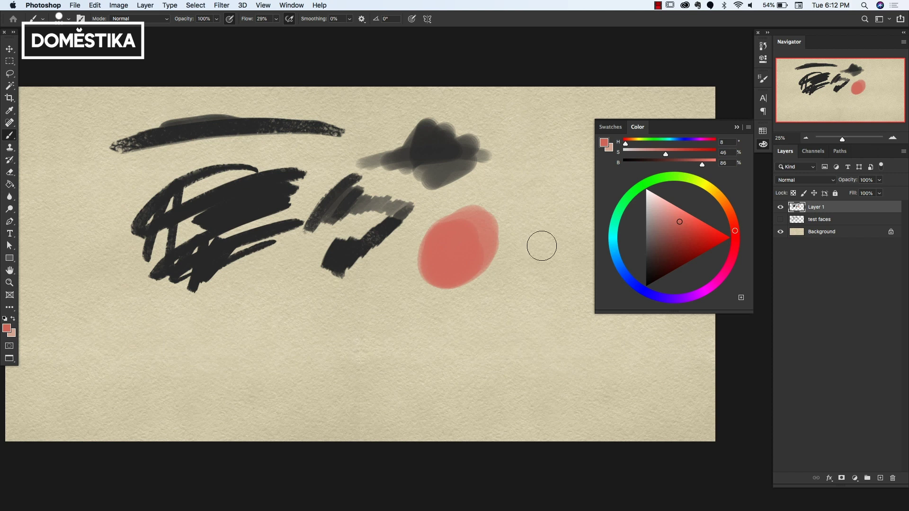
Add lighter pink inside the blob and blend the tones with sampled colour
{"action": "left_click", "coordinate": [674, 214]}
{"action": "left_click_drag", "start_coordinate": [735, 231], "coordinate": [735, 227]}
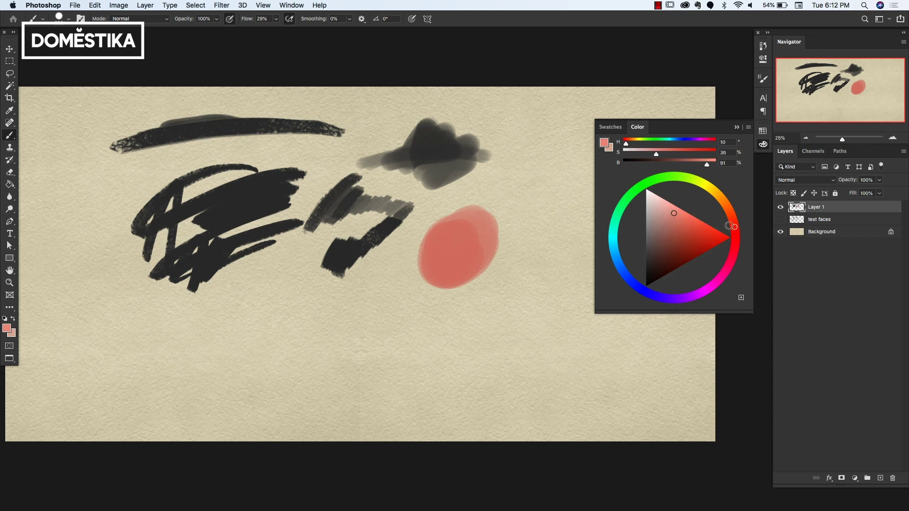
{"action": "mouse_move", "coordinate": [469, 236]}
{"action": "left_mouse_down"}
{"action": "mouse_move", "coordinate": [442, 244]}
{"action": "mouse_move", "coordinate": [460, 254]}
{"action": "left_mouse_up"}
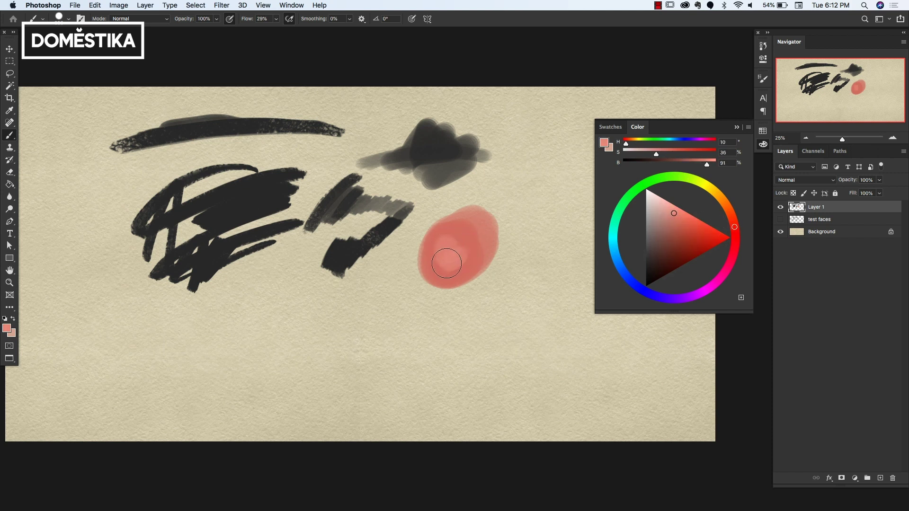
{"action": "left_click", "coordinate": [456, 264], "text": "alt"}
{"action": "left_click", "coordinate": [445, 265], "text": "alt"}
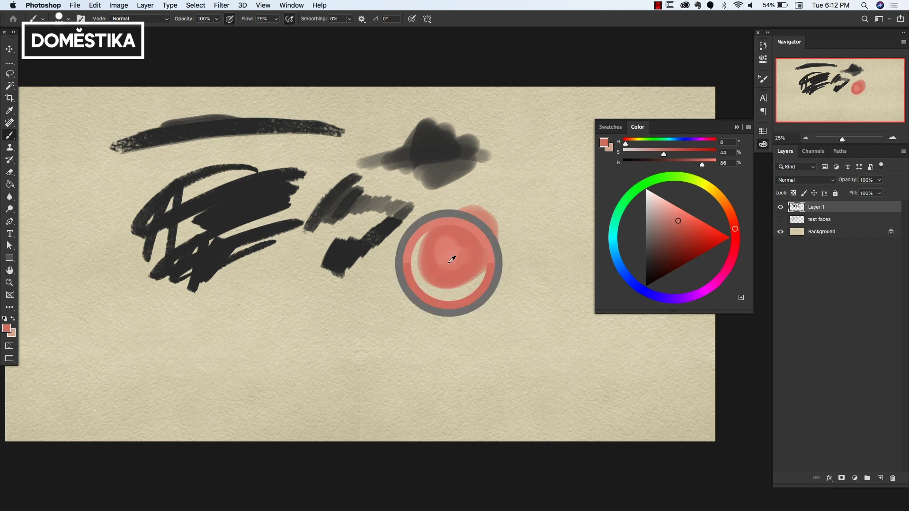
{"action": "left_click_drag", "start_coordinate": [448, 235], "coordinate": [426, 248]}
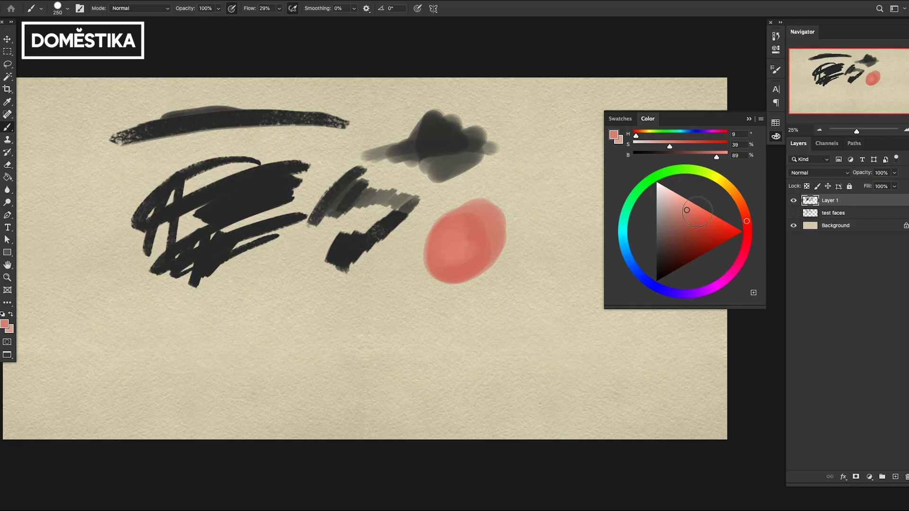
Hide Layer 1, add Layer 2, and choose Kyle's Drawing Box Animator Pencil 2 brush
{"action": "left_click", "coordinate": [793, 200]}
{"action": "left_click", "coordinate": [895, 477]}
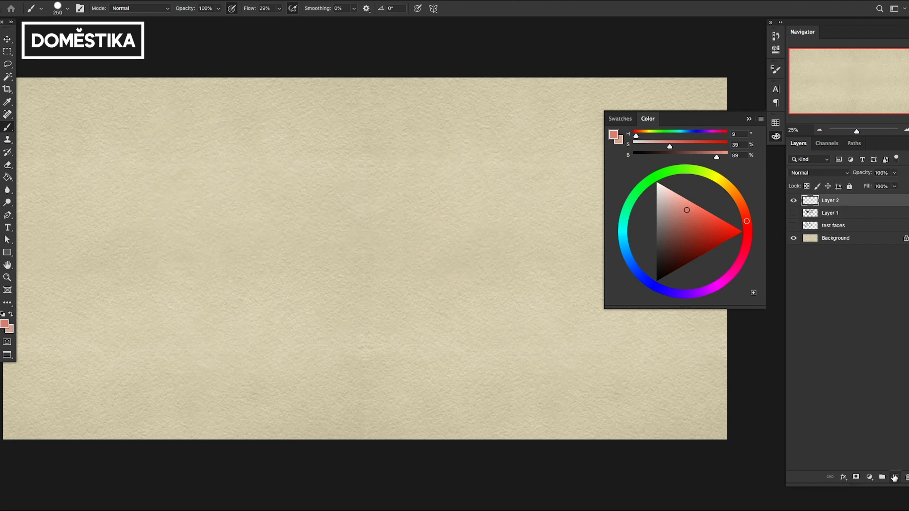
{"action": "left_click", "coordinate": [67, 8]}
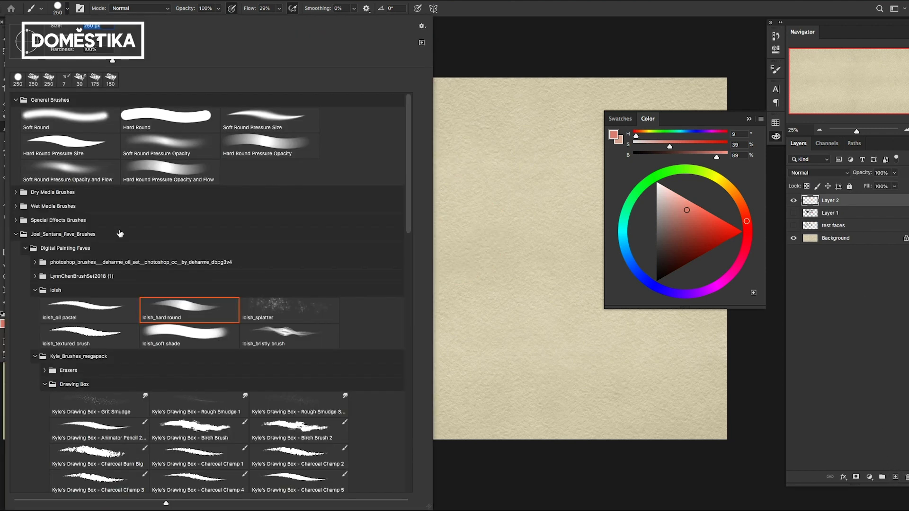
{"action": "left_click", "coordinate": [34, 289]}
{"action": "left_click_drag", "start_coordinate": [409, 216], "coordinate": [405, 272]}
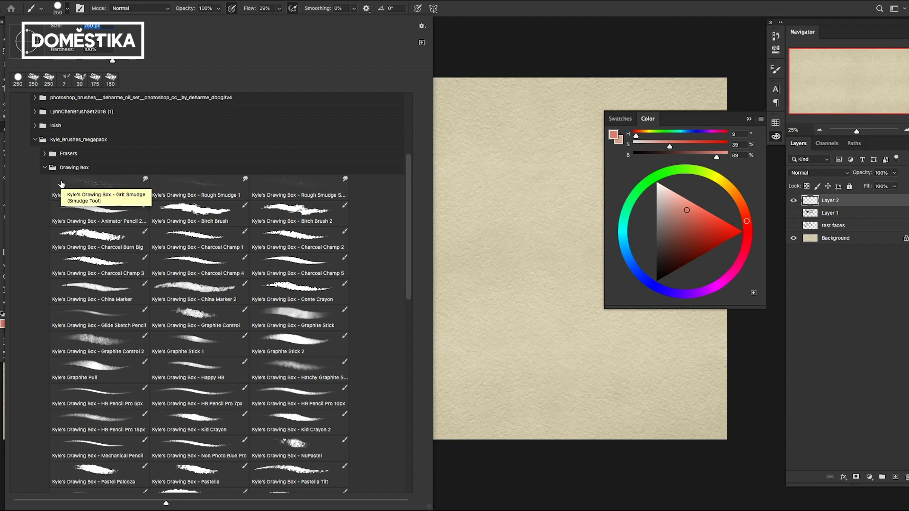
{"action": "left_click", "coordinate": [74, 168]}
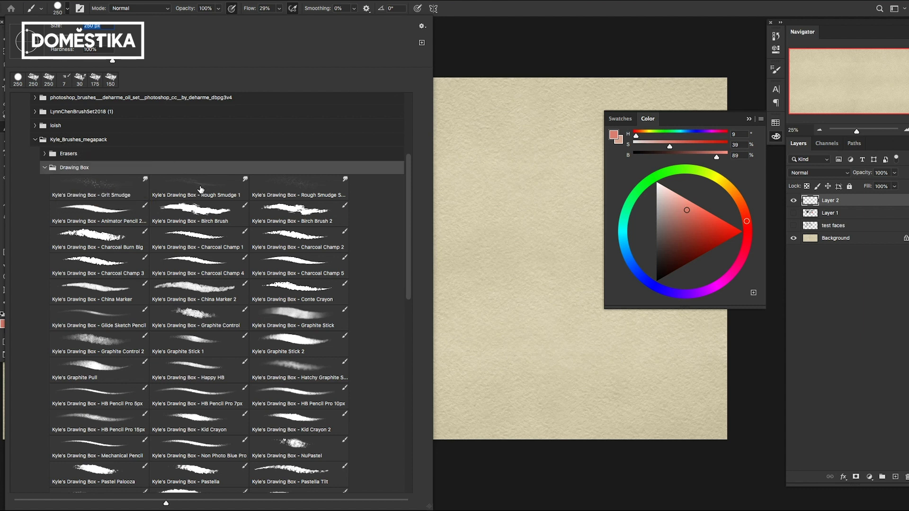
{"action": "scroll", "coordinate": [171, 233], "scroll_direction": "down", "scroll_amount": 3}
{"action": "left_click", "coordinate": [96, 157]}
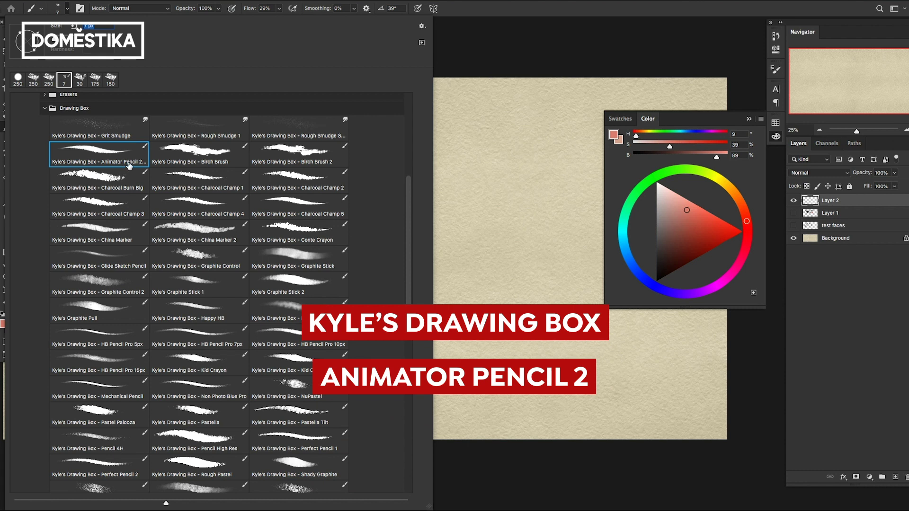
{"action": "key", "text": "Return"}
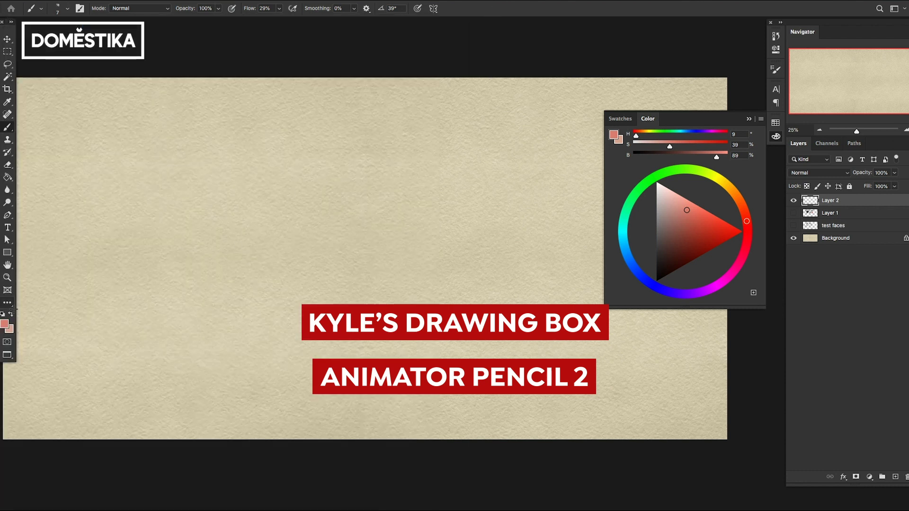
Set a near-black colour, scribble test strokes, then clear Layer 2 and deselect
{"action": "left_click_drag", "start_coordinate": [665, 263], "coordinate": [661, 270]}
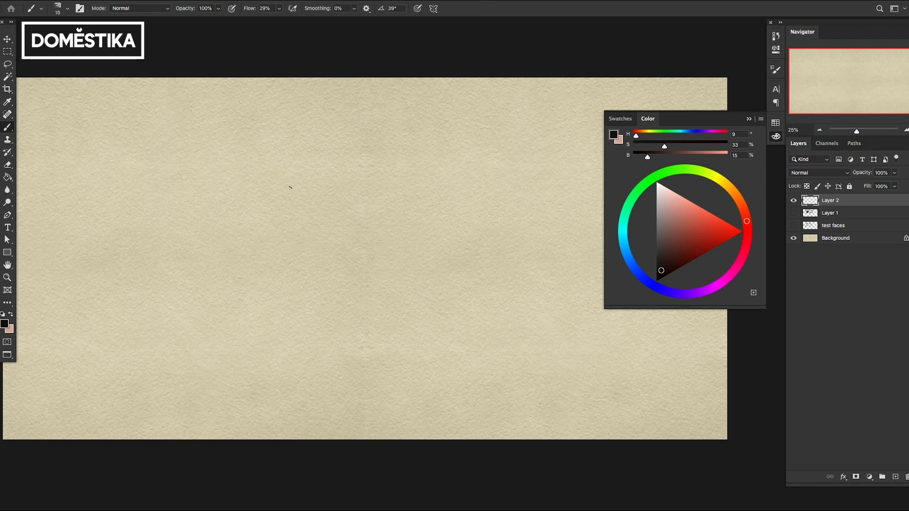
{"action": "mouse_move", "coordinate": [274, 162]}
{"action": "left_mouse_down"}
{"action": "mouse_move", "coordinate": [262, 195]}
{"action": "mouse_move", "coordinate": [323, 172]}
{"action": "mouse_move", "coordinate": [299, 221]}
{"action": "mouse_move", "coordinate": [421, 174]}
{"action": "mouse_move", "coordinate": [287, 267]}
{"action": "mouse_move", "coordinate": [319, 272]}
{"action": "left_mouse_up"}
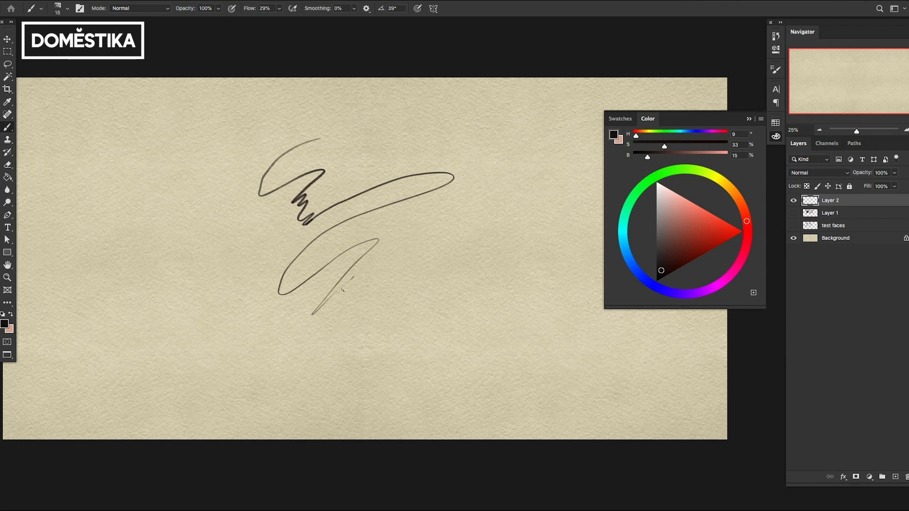
{"action": "left_click_drag", "start_coordinate": [342, 290], "coordinate": [471, 276]}
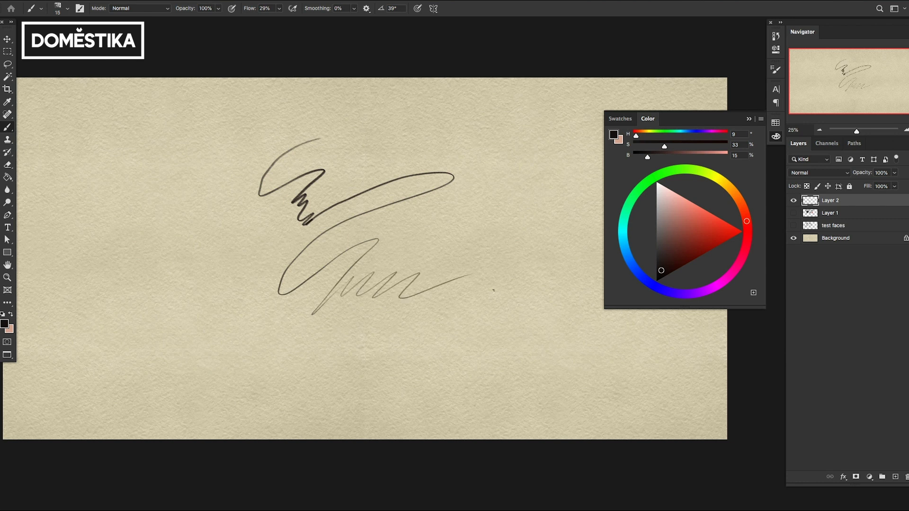
{"action": "key", "text": "ctrl+a"}
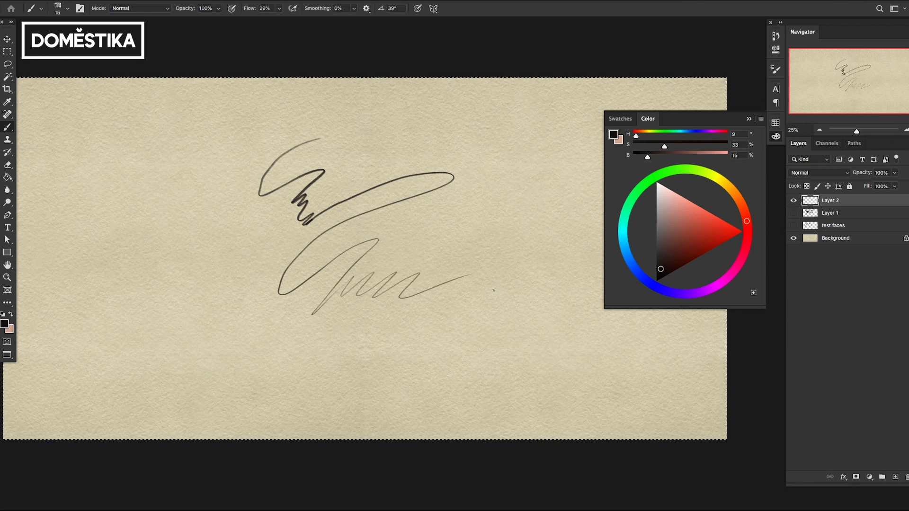
{"action": "key", "text": "Delete"}
{"action": "key", "text": "ctrl+d"}
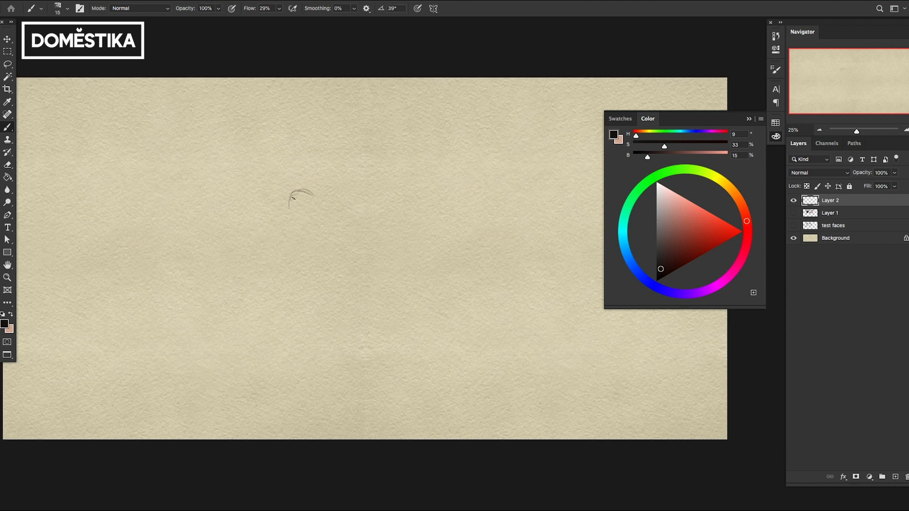
Sketch a cartoon face: left and arched right eyes, wide smile, jaw line and brow
{"action": "left_click_drag", "start_coordinate": [293, 207], "coordinate": [297, 213]}
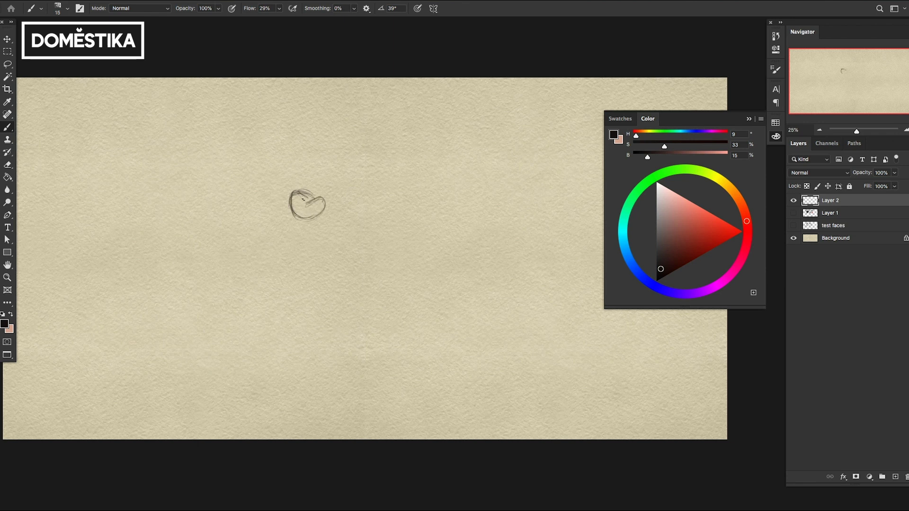
{"action": "left_click_drag", "start_coordinate": [304, 210], "coordinate": [317, 203]}
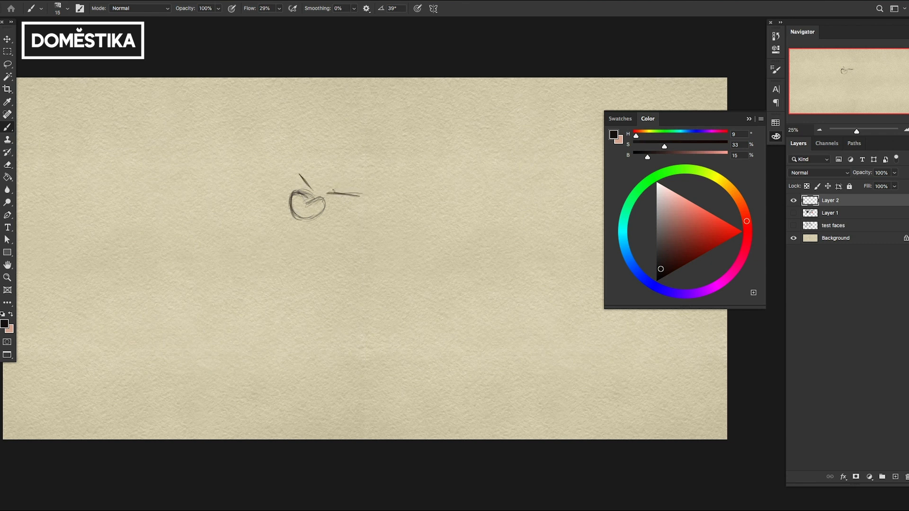
{"action": "mouse_move", "coordinate": [333, 194]}
{"action": "left_mouse_down"}
{"action": "mouse_move", "coordinate": [355, 191]}
{"action": "mouse_move", "coordinate": [323, 164]}
{"action": "mouse_move", "coordinate": [349, 193]}
{"action": "left_mouse_up"}
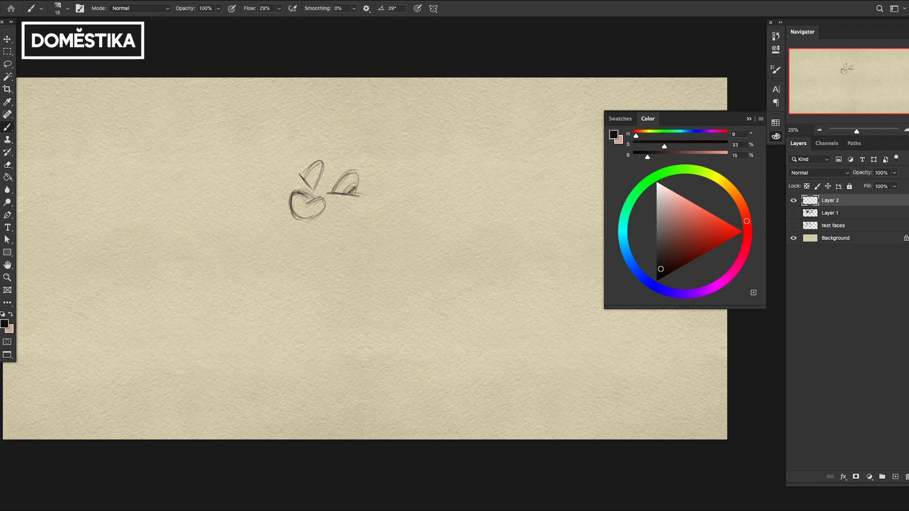
{"action": "mouse_move", "coordinate": [290, 234]}
{"action": "left_mouse_down"}
{"action": "mouse_move", "coordinate": [357, 218]}
{"action": "mouse_move", "coordinate": [304, 243]}
{"action": "mouse_move", "coordinate": [289, 230]}
{"action": "mouse_move", "coordinate": [302, 250]}
{"action": "mouse_move", "coordinate": [330, 264]}
{"action": "left_mouse_up"}
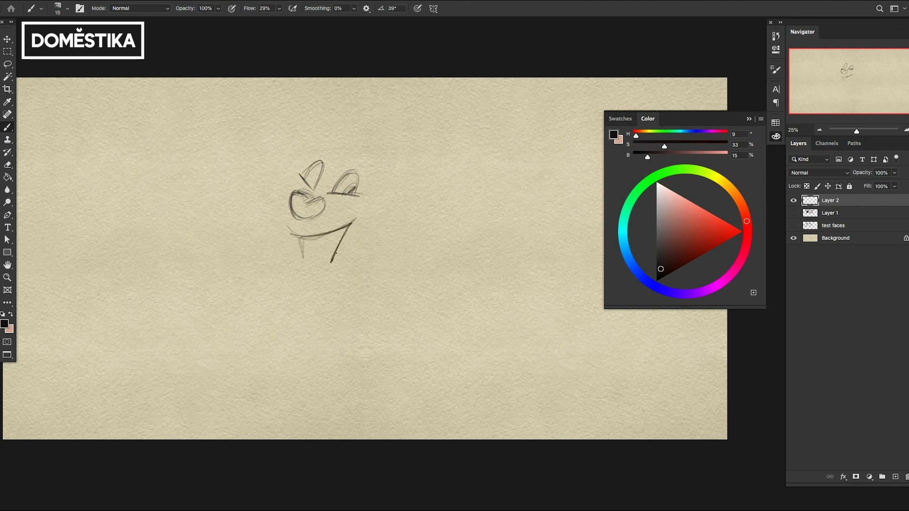
{"action": "mouse_move", "coordinate": [347, 230]}
{"action": "left_mouse_down"}
{"action": "mouse_move", "coordinate": [291, 269]}
{"action": "mouse_move", "coordinate": [345, 259]}
{"action": "left_mouse_up"}
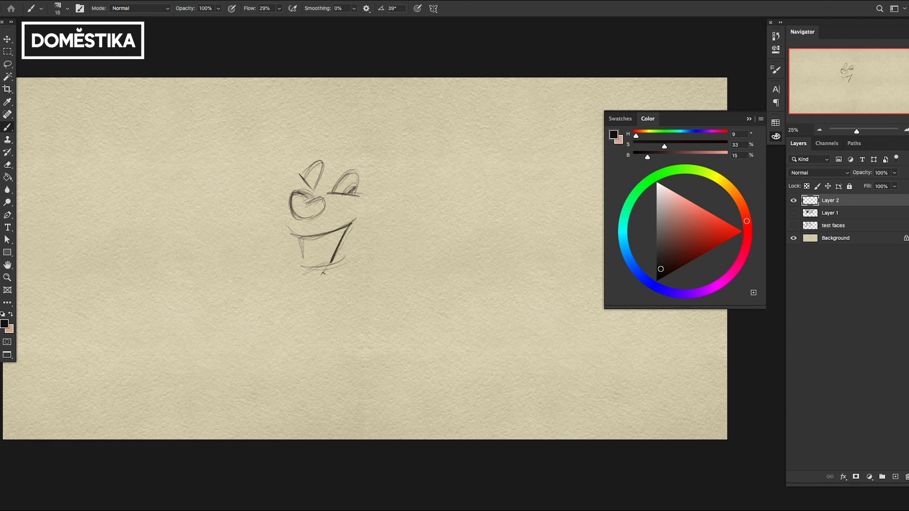
{"action": "left_click_drag", "start_coordinate": [285, 178], "coordinate": [342, 133]}
Toggle Layer 2 off and back on to check the face sketch
{"action": "left_click", "coordinate": [794, 201]}
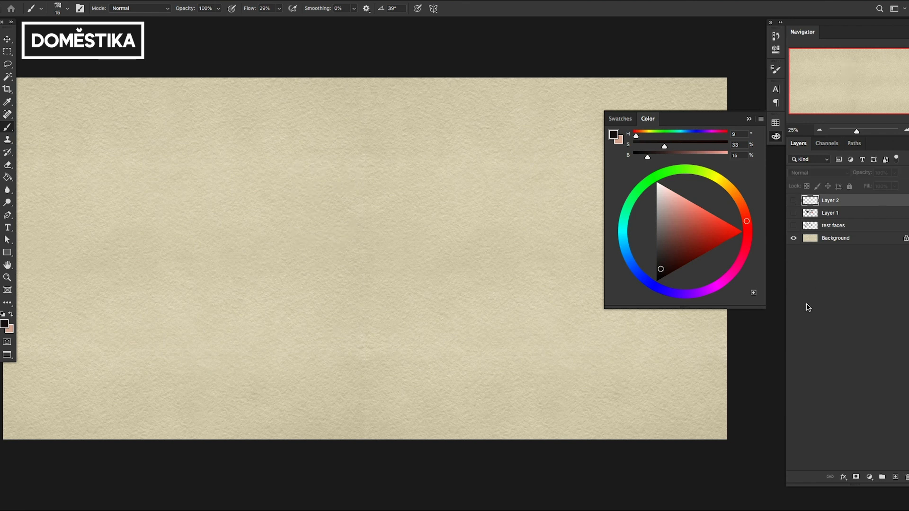
{"action": "left_click", "coordinate": [794, 204]}
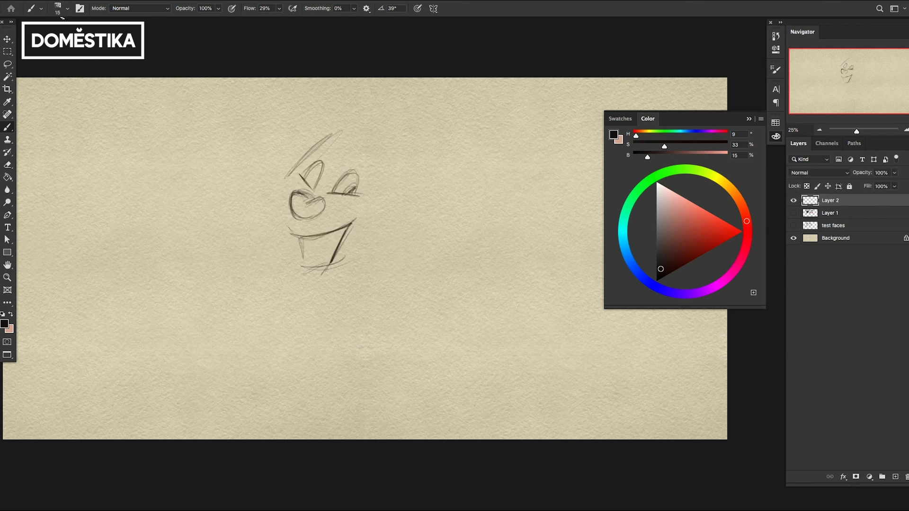
{"action": "left_click", "coordinate": [62, 10]}
Switch to Perfect Pencil 2 and hatch graphite shading with a dark curved stroke right of the face
{"action": "scroll", "coordinate": [410, 284], "scroll_direction": "down", "scroll_amount": 5}
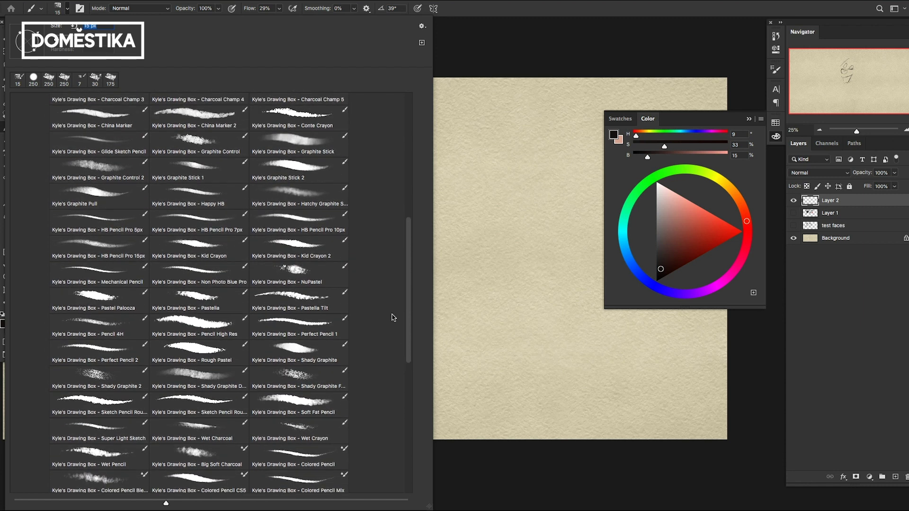
{"action": "scroll", "coordinate": [170, 360], "scroll_direction": "down", "scroll_amount": 1}
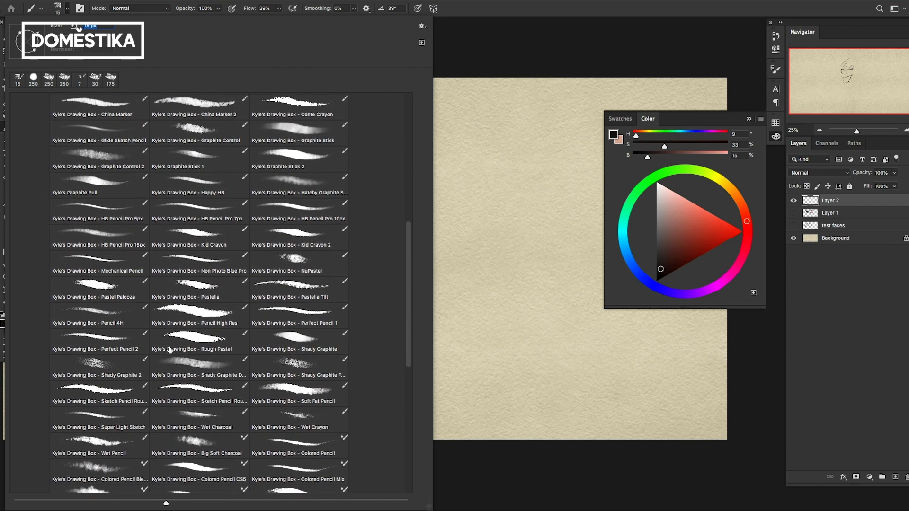
{"action": "left_click", "coordinate": [103, 341]}
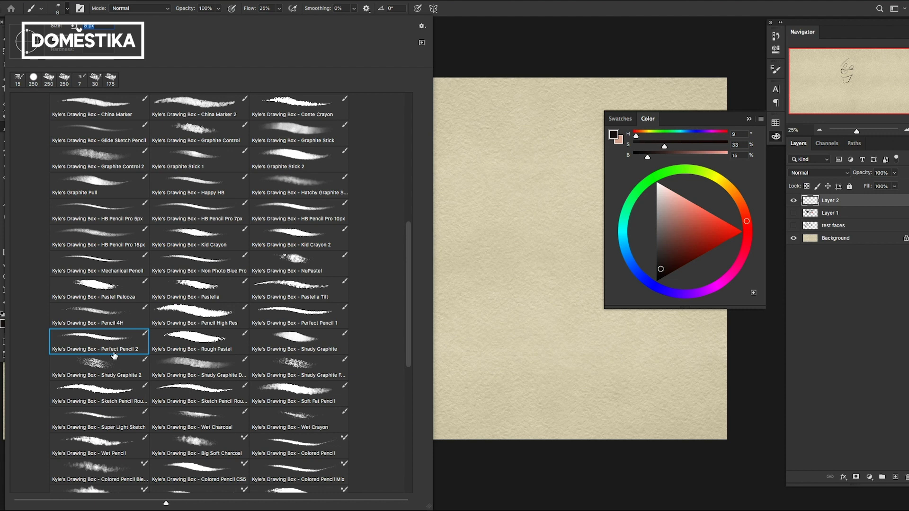
{"action": "left_click", "coordinate": [520, 4]}
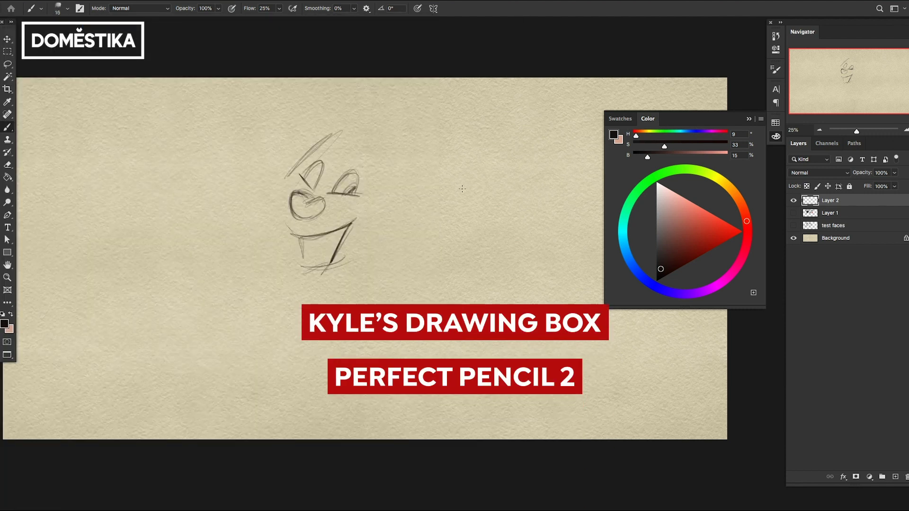
{"action": "mouse_move", "coordinate": [488, 180]}
{"action": "left_mouse_down"}
{"action": "mouse_move", "coordinate": [451, 193]}
{"action": "mouse_move", "coordinate": [489, 190]}
{"action": "mouse_move", "coordinate": [453, 204]}
{"action": "mouse_move", "coordinate": [487, 203]}
{"action": "mouse_move", "coordinate": [452, 225]}
{"action": "mouse_move", "coordinate": [481, 220]}
{"action": "mouse_move", "coordinate": [445, 239]}
{"action": "mouse_move", "coordinate": [480, 231]}
{"action": "mouse_move", "coordinate": [454, 244]}
{"action": "mouse_move", "coordinate": [478, 242]}
{"action": "mouse_move", "coordinate": [468, 258]}
{"action": "mouse_move", "coordinate": [500, 249]}
{"action": "left_mouse_up"}
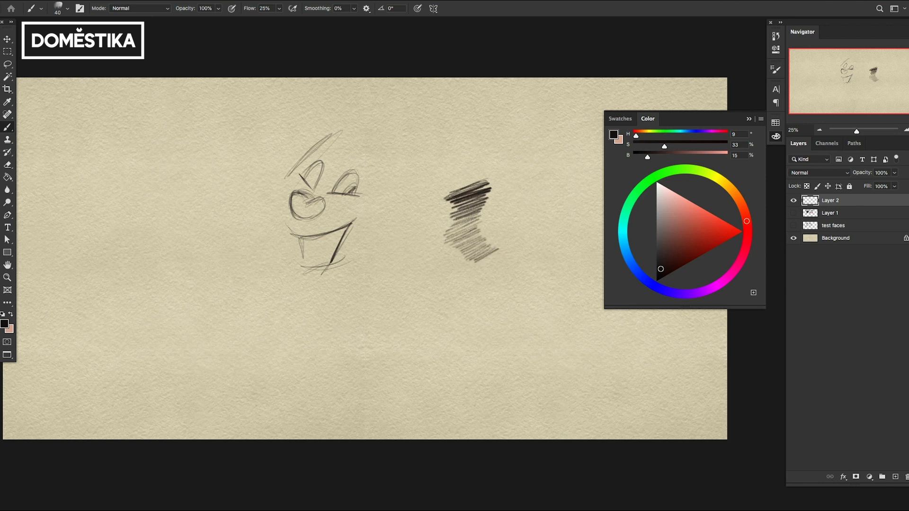
{"action": "mouse_move", "coordinate": [449, 195]}
{"action": "left_mouse_down"}
{"action": "mouse_move", "coordinate": [492, 187]}
{"action": "mouse_move", "coordinate": [426, 219]}
{"action": "mouse_move", "coordinate": [420, 231]}
{"action": "mouse_move", "coordinate": [469, 201]}
{"action": "mouse_move", "coordinate": [438, 216]}
{"action": "mouse_move", "coordinate": [473, 209]}
{"action": "mouse_move", "coordinate": [442, 218]}
{"action": "mouse_move", "coordinate": [472, 230]}
{"action": "mouse_move", "coordinate": [470, 257]}
{"action": "left_mouse_up"}
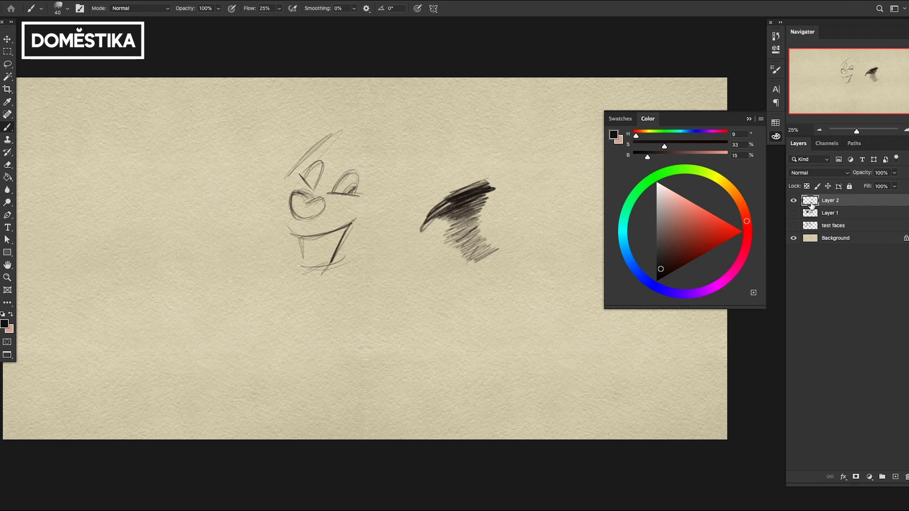
Hide Layer 2, add Layer 3, and open Kyle's Paintbox folder for the Gouache A Go Go brush
{"action": "left_click", "coordinate": [794, 201]}
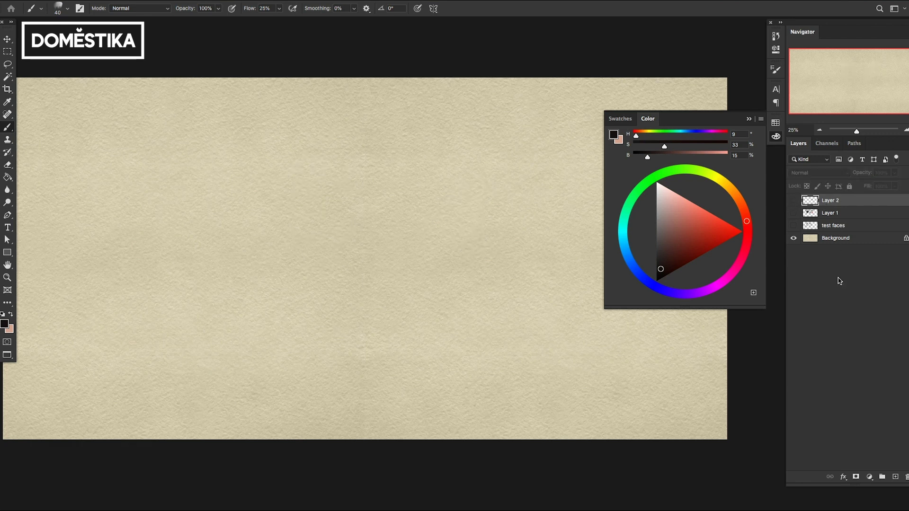
{"action": "left_click", "coordinate": [895, 477]}
{"action": "left_click", "coordinate": [67, 8]}
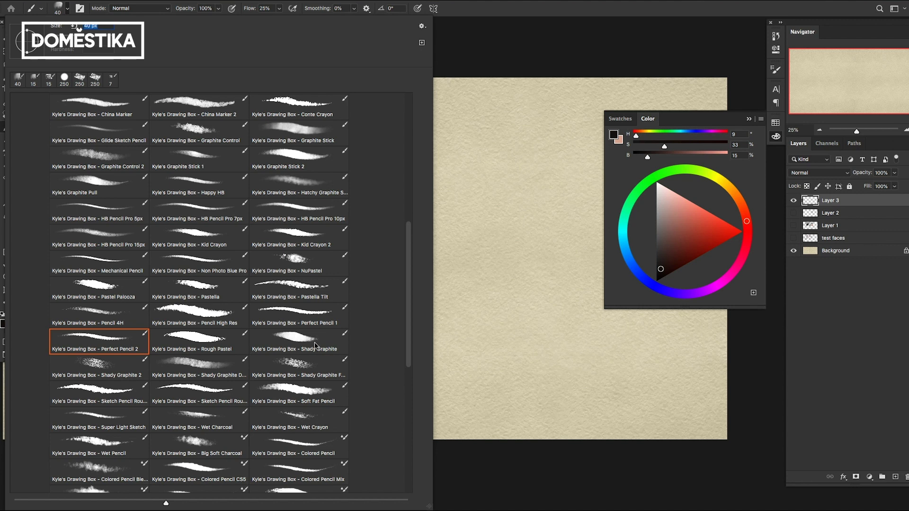
{"action": "left_click_drag", "start_coordinate": [410, 263], "coordinate": [412, 192]}
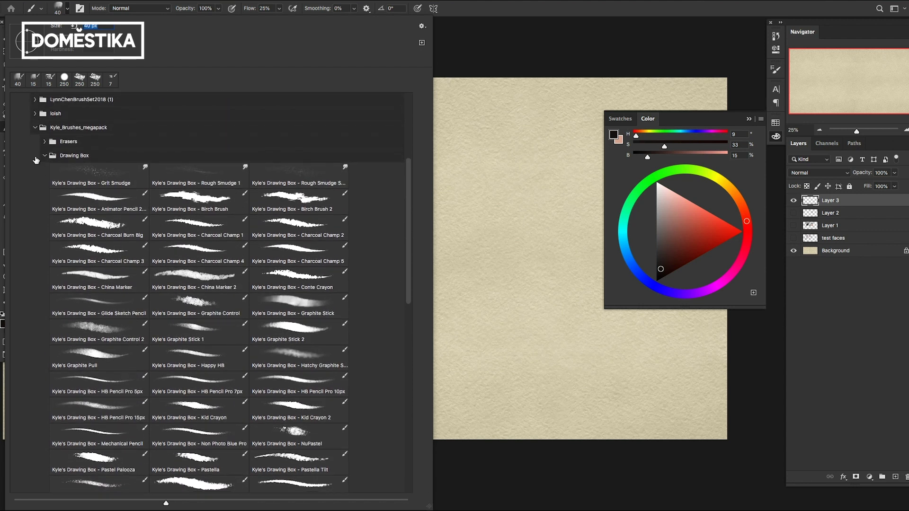
{"action": "left_click", "coordinate": [44, 160]}
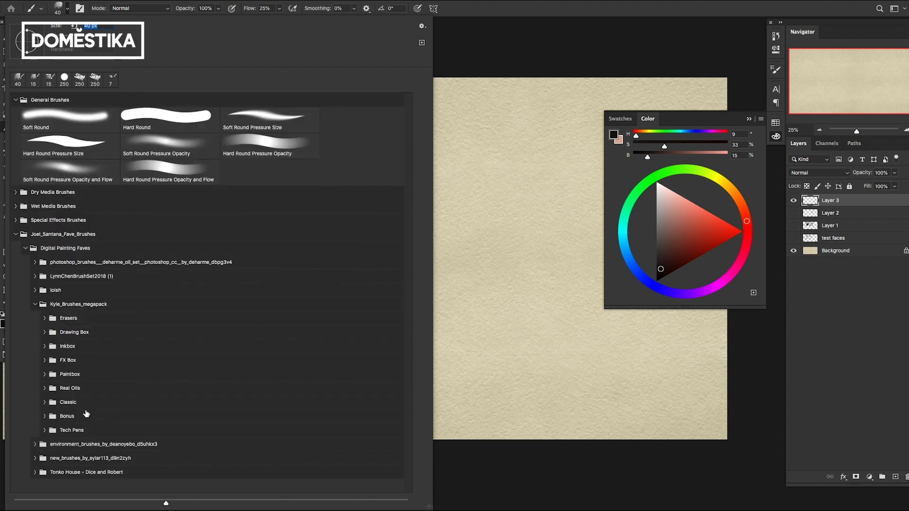
{"action": "left_click", "coordinate": [54, 375]}
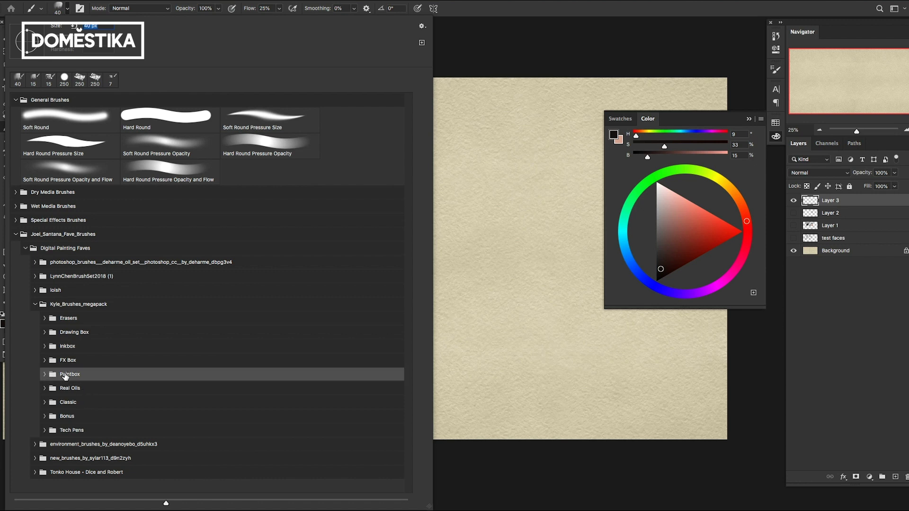
{"action": "left_click", "coordinate": [44, 376]}
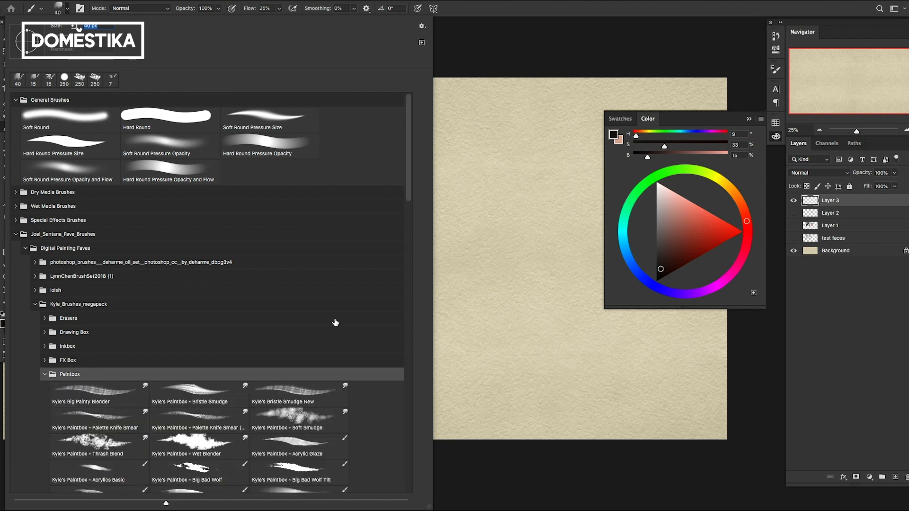
{"action": "left_click_drag", "start_coordinate": [410, 184], "coordinate": [408, 309]}
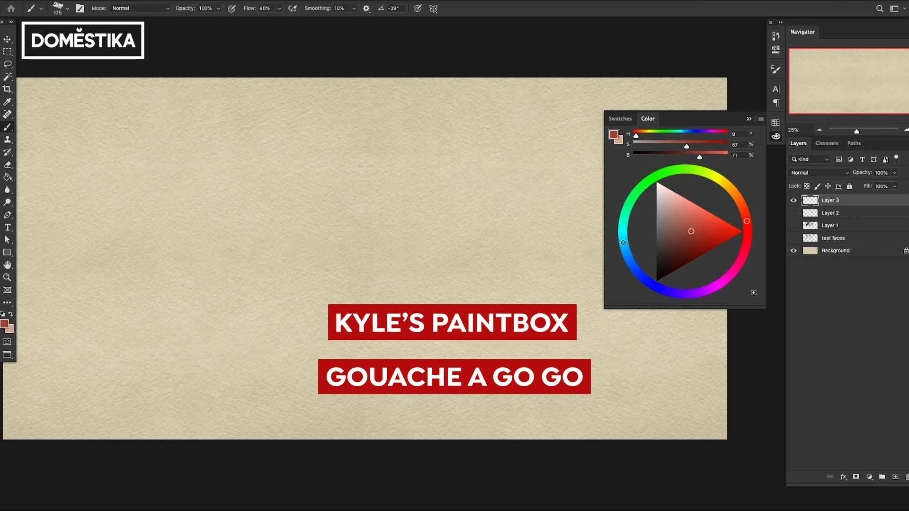
Paint a teal gouache blob with pen pressure controlling size and opacity, brush 400 then 250
{"action": "left_click", "coordinate": [623, 242]}
{"action": "left_click_drag", "start_coordinate": [694, 230], "coordinate": [686, 242]}
{"action": "mouse_move", "coordinate": [234, 211]}
{"action": "left_mouse_down"}
{"action": "mouse_move", "coordinate": [303, 182]}
{"action": "mouse_move", "coordinate": [264, 211]}
{"action": "mouse_move", "coordinate": [332, 201]}
{"action": "left_mouse_up"}
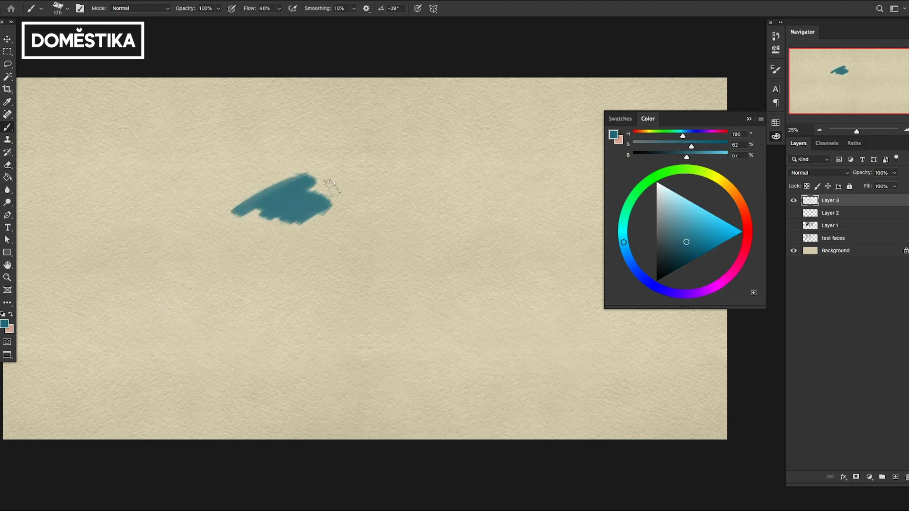
{"action": "left_click", "coordinate": [293, 8]}
{"action": "left_click", "coordinate": [232, 9]}
{"action": "key", "text": "bracketright"}
{"action": "key", "text": "bracketright"}
{"action": "key", "text": "bracketright"}
{"action": "key", "text": "bracketright"}
{"action": "left_click_drag", "start_coordinate": [251, 208], "coordinate": [265, 227]}
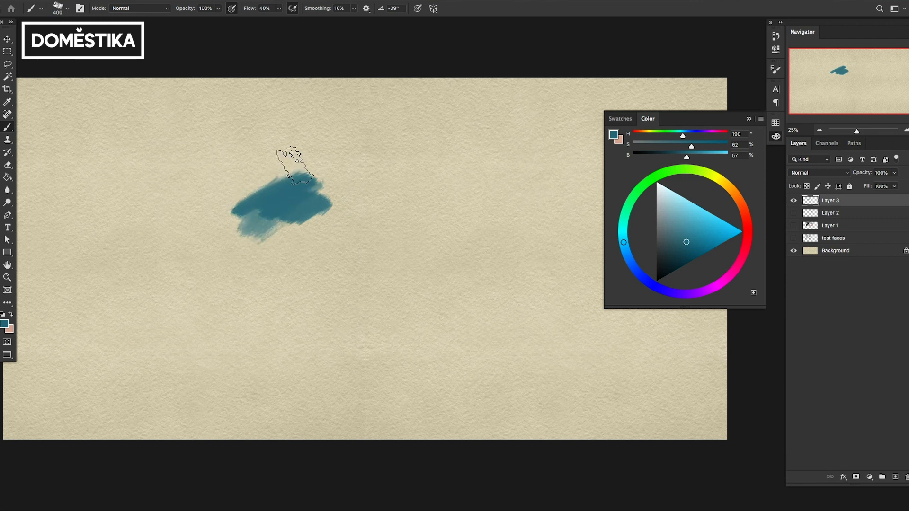
{"action": "key", "text": "bracketleft"}
{"action": "key", "text": "bracketleft"}
{"action": "mouse_move", "coordinate": [255, 192]}
{"action": "left_mouse_down"}
{"action": "mouse_move", "coordinate": [283, 170]}
{"action": "mouse_move", "coordinate": [236, 210]}
{"action": "mouse_move", "coordinate": [253, 213]}
{"action": "mouse_move", "coordinate": [233, 216]}
{"action": "mouse_move", "coordinate": [253, 164]}
{"action": "mouse_move", "coordinate": [268, 184]}
{"action": "mouse_move", "coordinate": [259, 174]}
{"action": "mouse_move", "coordinate": [316, 178]}
{"action": "mouse_move", "coordinate": [309, 160]}
{"action": "mouse_move", "coordinate": [329, 165]}
{"action": "mouse_move", "coordinate": [278, 179]}
{"action": "mouse_move", "coordinate": [354, 165]}
{"action": "mouse_move", "coordinate": [334, 173]}
{"action": "mouse_move", "coordinate": [345, 178]}
{"action": "mouse_move", "coordinate": [312, 220]}
{"action": "left_mouse_up"}
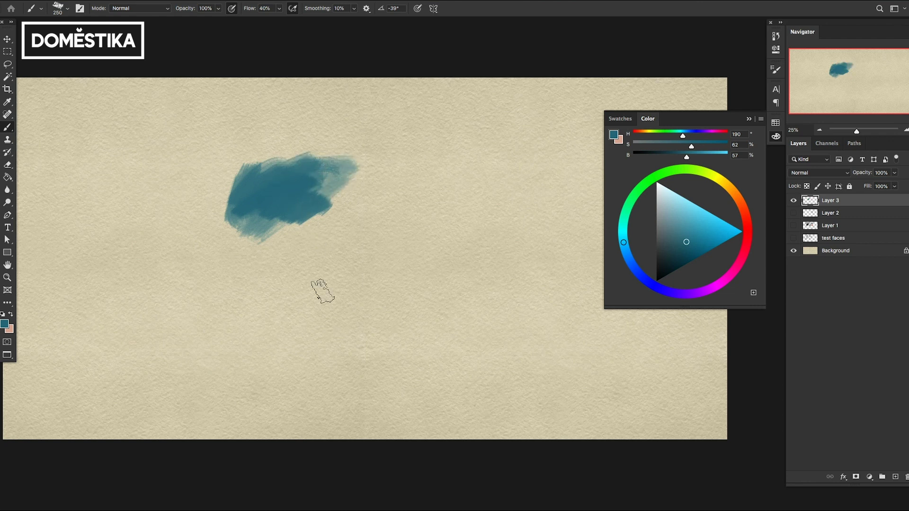
Blend soft pink and sampled muted purple into the right side of the teal blob
{"action": "left_click", "coordinate": [704, 228]}
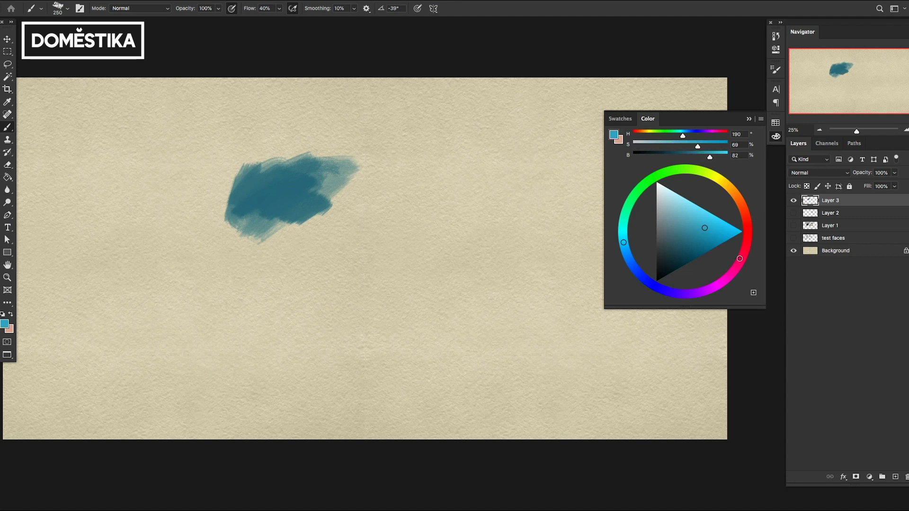
{"action": "left_click_drag", "start_coordinate": [740, 259], "coordinate": [724, 284]}
{"action": "left_click_drag", "start_coordinate": [694, 235], "coordinate": [681, 219]}
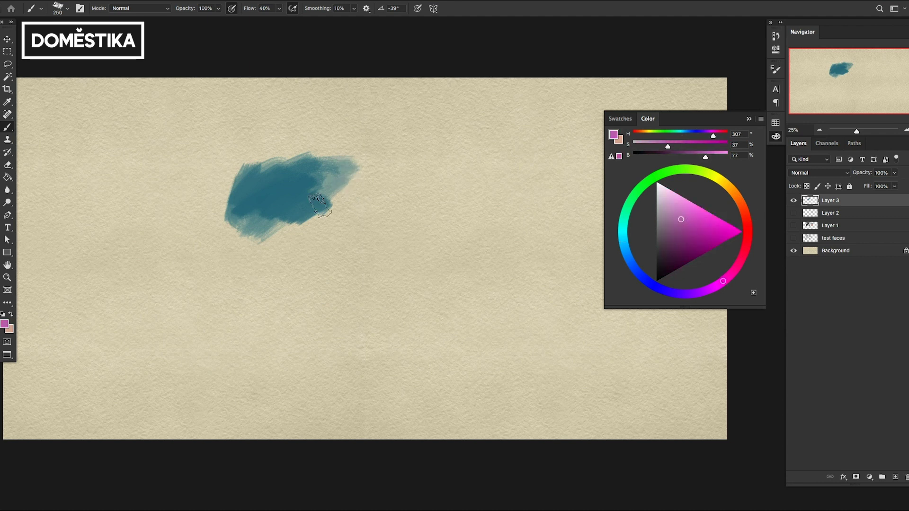
{"action": "mouse_move", "coordinate": [323, 211]}
{"action": "left_mouse_down"}
{"action": "mouse_move", "coordinate": [322, 190]}
{"action": "mouse_move", "coordinate": [298, 208]}
{"action": "mouse_move", "coordinate": [300, 196]}
{"action": "left_mouse_up"}
{"action": "left_click", "coordinate": [304, 189], "text": "alt"}
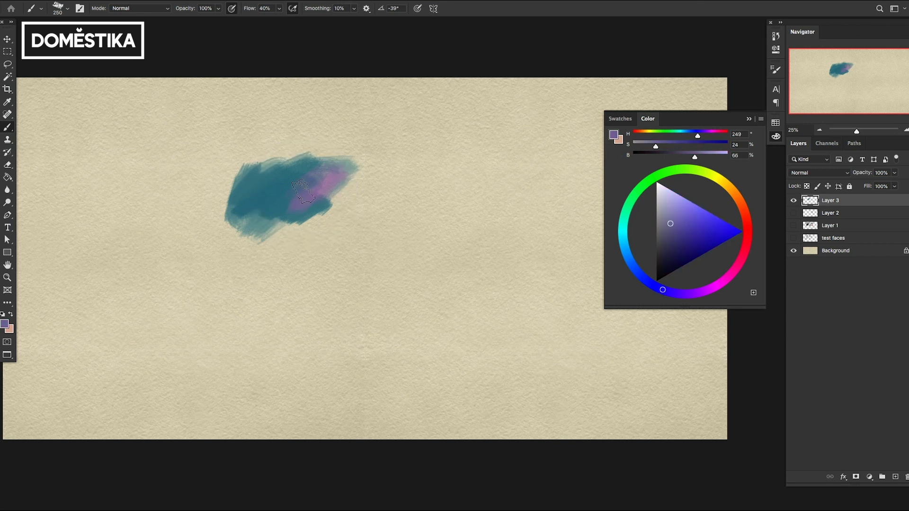
{"action": "left_click", "coordinate": [305, 189], "text": "alt"}
{"action": "mouse_move", "coordinate": [286, 205]}
{"action": "left_mouse_down"}
{"action": "mouse_move", "coordinate": [290, 231]}
{"action": "mouse_move", "coordinate": [323, 202]}
{"action": "mouse_move", "coordinate": [317, 218]}
{"action": "mouse_move", "coordinate": [351, 196]}
{"action": "mouse_move", "coordinate": [345, 240]}
{"action": "left_mouse_up"}
{"action": "left_click", "coordinate": [331, 186], "text": "alt"}
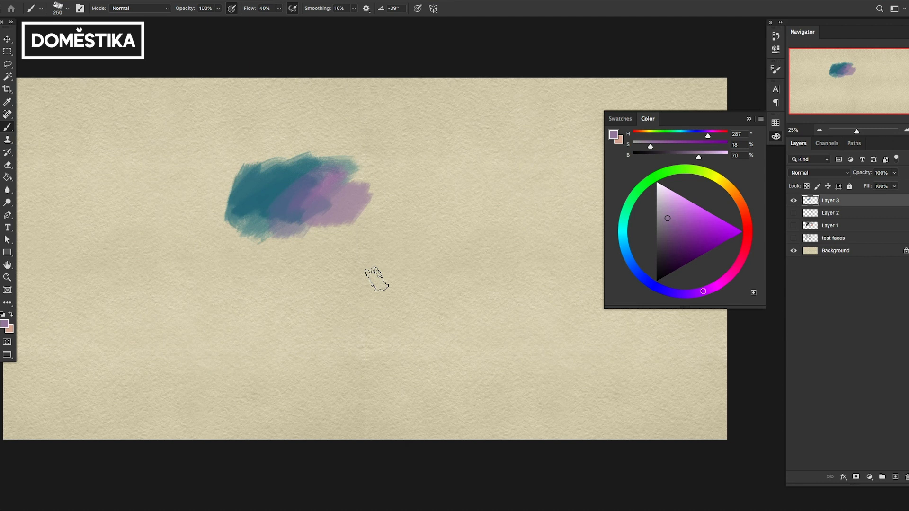
Hide Layer 3 and choose the LynnChenBrushSet2018 SoftTexture brush
{"action": "left_click", "coordinate": [794, 201]}
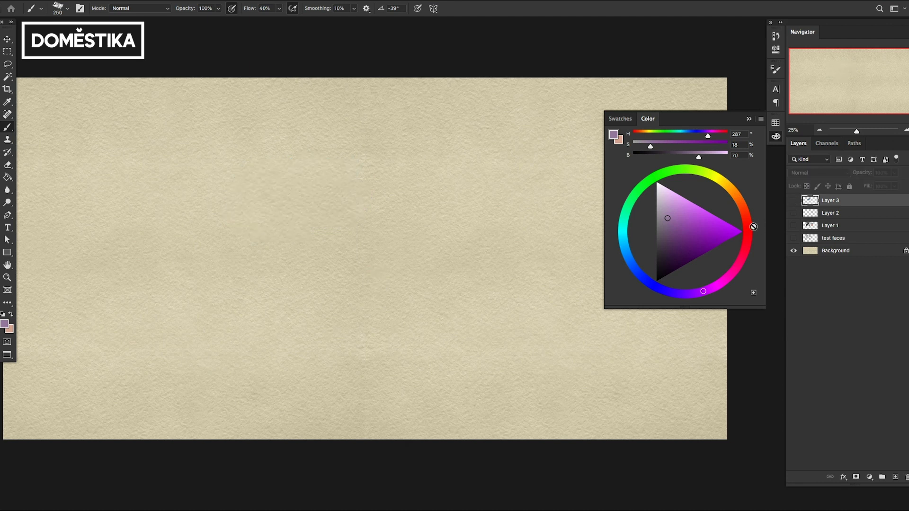
{"action": "left_click", "coordinate": [68, 9]}
{"action": "scroll", "coordinate": [74, 351], "scroll_direction": "up", "scroll_amount": 10}
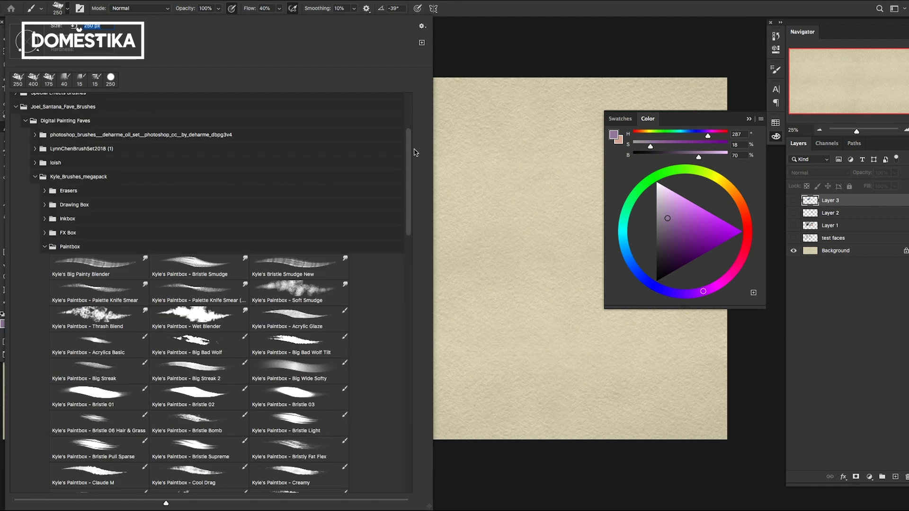
{"action": "left_click", "coordinate": [44, 328]}
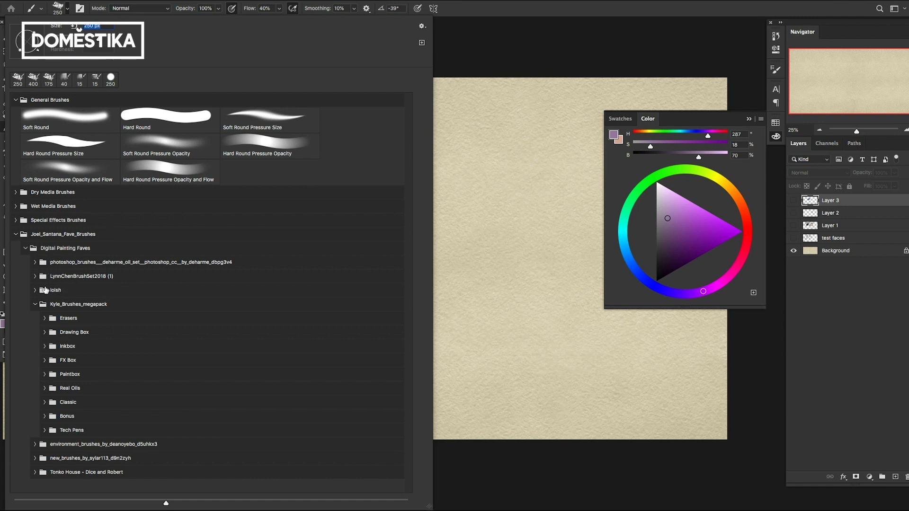
{"action": "left_click", "coordinate": [61, 277]}
{"action": "left_click", "coordinate": [34, 276]}
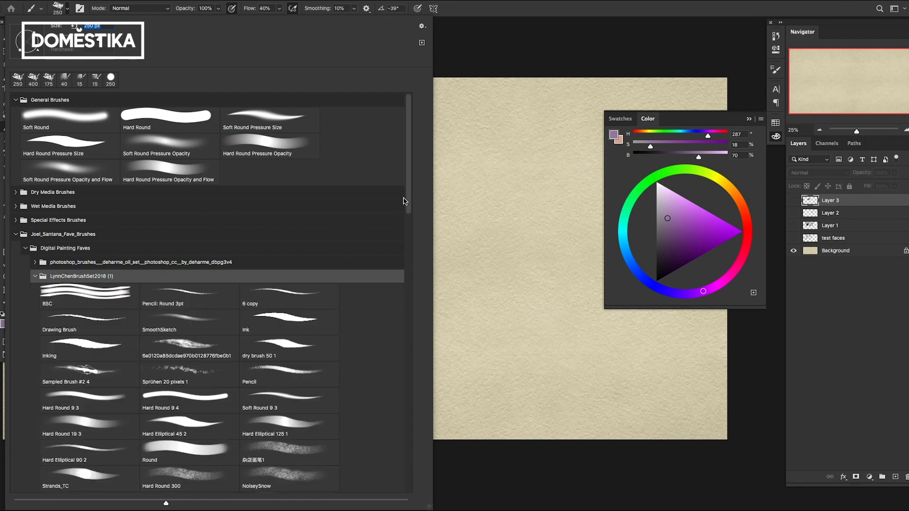
{"action": "left_click_drag", "start_coordinate": [406, 201], "coordinate": [411, 296]}
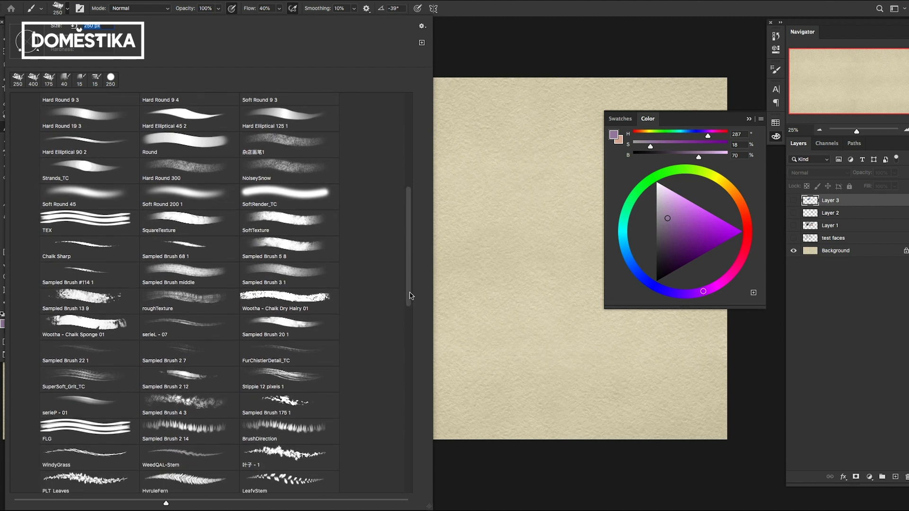
{"action": "left_click", "coordinate": [289, 223]}
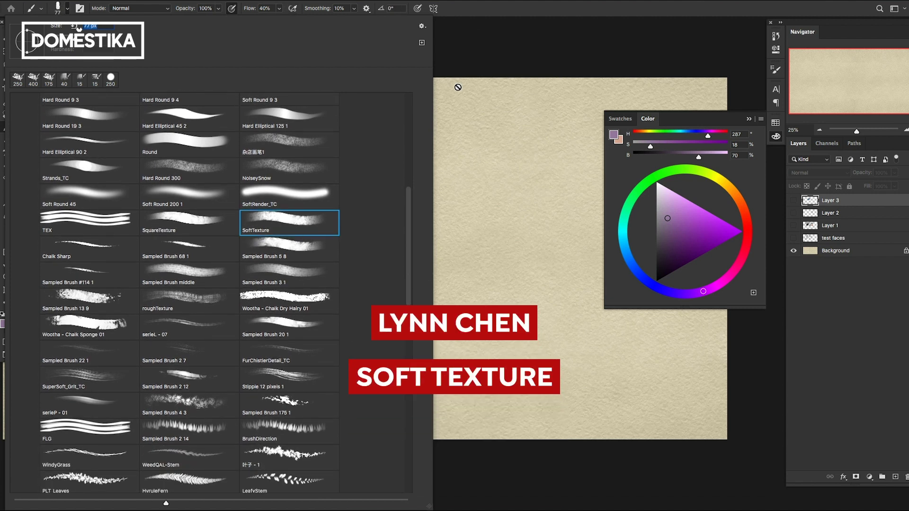
{"action": "left_click", "coordinate": [505, 7]}
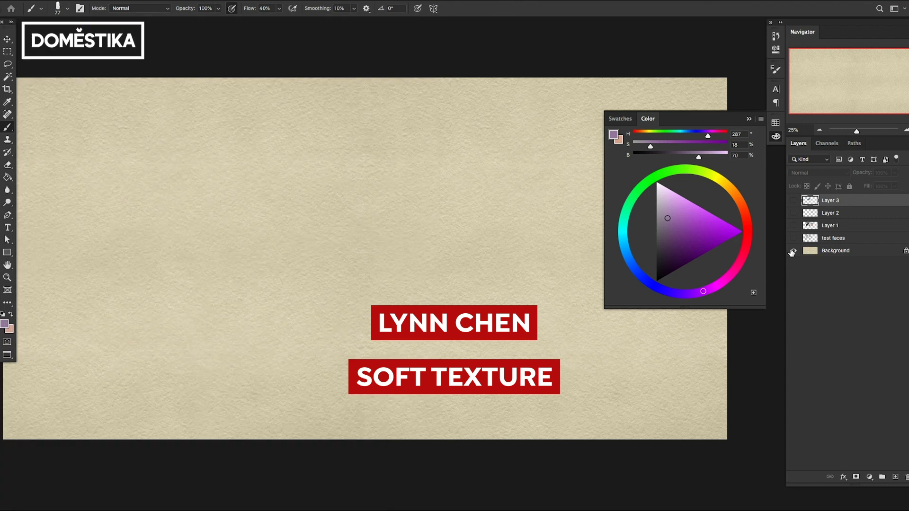
On new Layer 4, paint a purple zigzag at size 150 with lighter lilac over it
{"action": "left_click", "coordinate": [896, 477]}
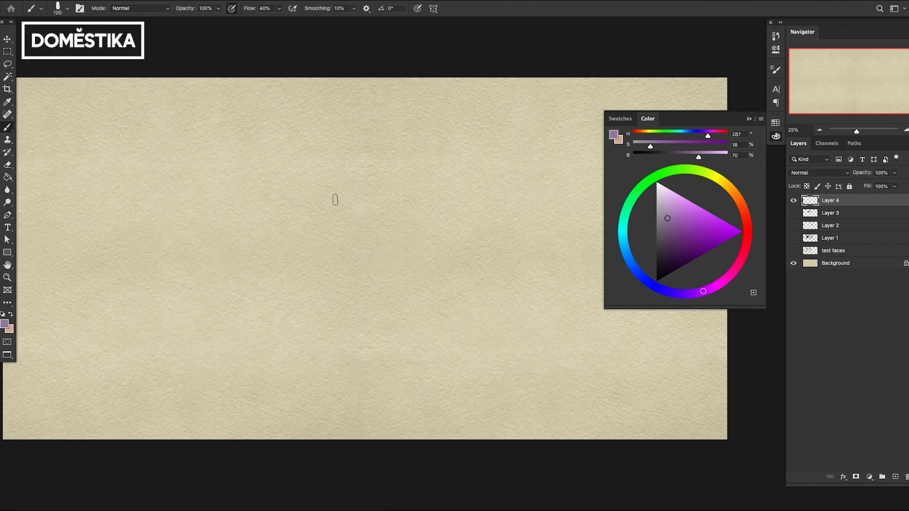
{"action": "key", "text": "bracketright"}
{"action": "key", "text": "bracketright"}
{"action": "mouse_move", "coordinate": [347, 189]}
{"action": "left_mouse_down"}
{"action": "mouse_move", "coordinate": [286, 210]}
{"action": "mouse_move", "coordinate": [351, 193]}
{"action": "mouse_move", "coordinate": [325, 241]}
{"action": "mouse_move", "coordinate": [353, 233]}
{"action": "mouse_move", "coordinate": [314, 261]}
{"action": "mouse_move", "coordinate": [328, 272]}
{"action": "mouse_move", "coordinate": [314, 284]}
{"action": "mouse_move", "coordinate": [335, 290]}
{"action": "left_mouse_up"}
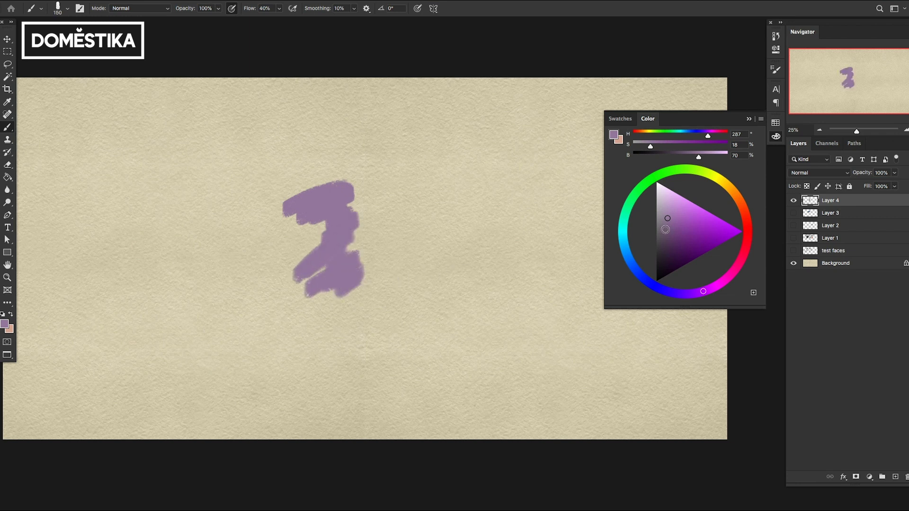
{"action": "left_click", "coordinate": [668, 207]}
{"action": "mouse_move", "coordinate": [338, 198]}
{"action": "left_mouse_down"}
{"action": "mouse_move", "coordinate": [317, 210]}
{"action": "mouse_move", "coordinate": [345, 234]}
{"action": "left_mouse_up"}
{"action": "left_click", "coordinate": [334, 234], "text": "alt"}
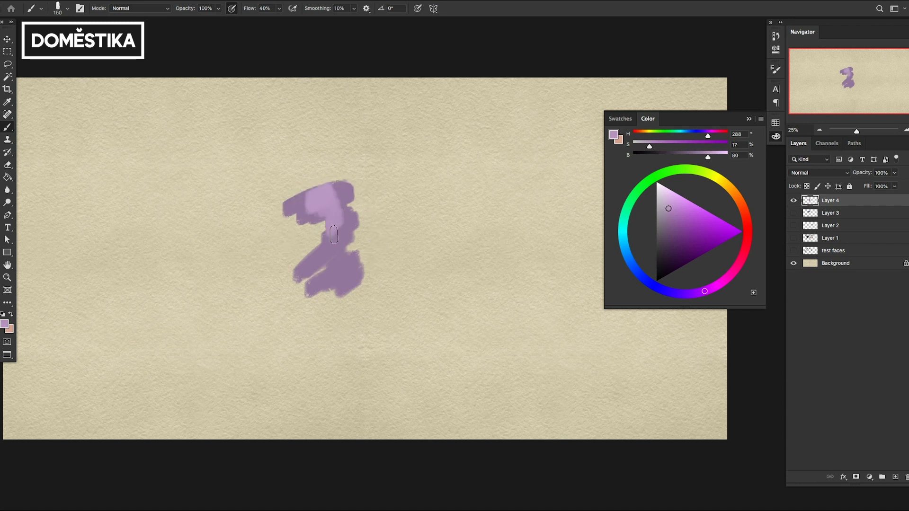
{"action": "left_click", "coordinate": [335, 260], "text": "alt"}
{"action": "left_click_drag", "start_coordinate": [336, 263], "coordinate": [341, 286]}
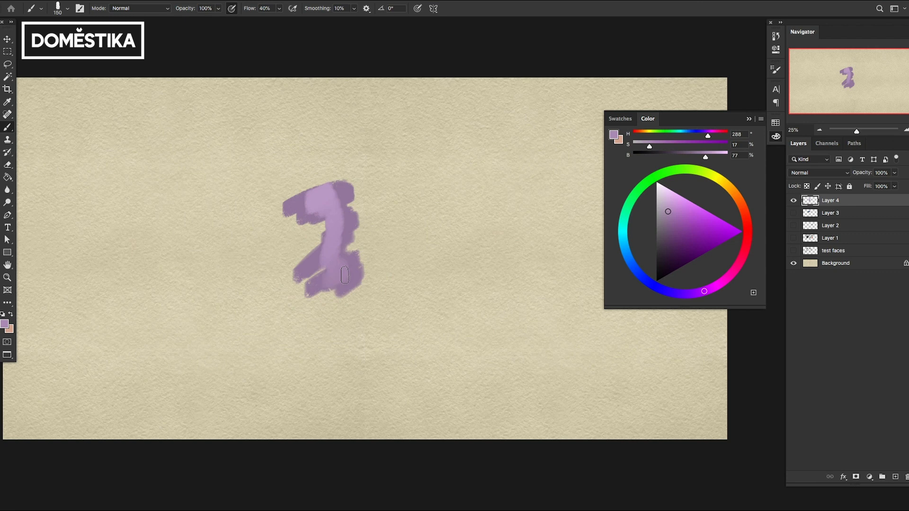